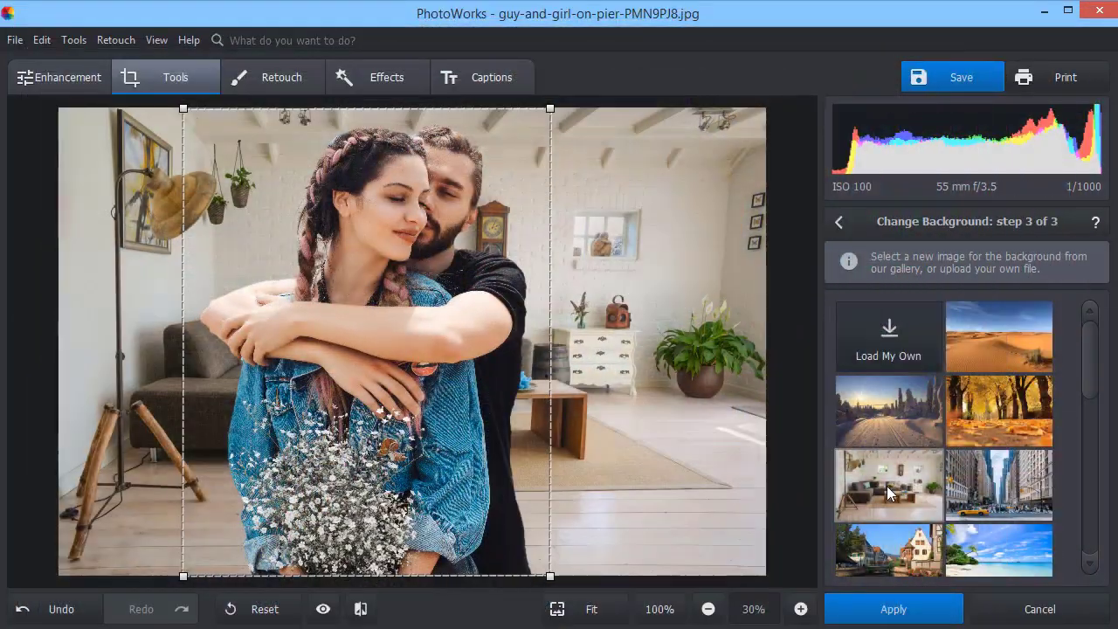
# Try the village canal and city street backgrounds, then drag photo 25 from Pictures into PhotoWorks.
pyautogui.click(917, 552)
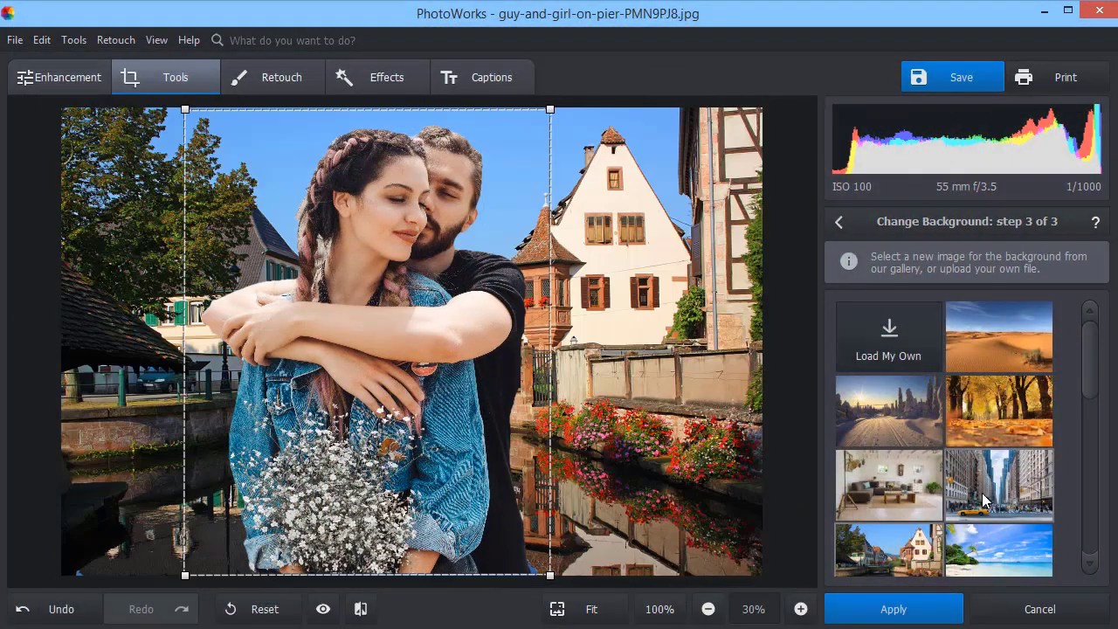
pyautogui.click(990, 496)
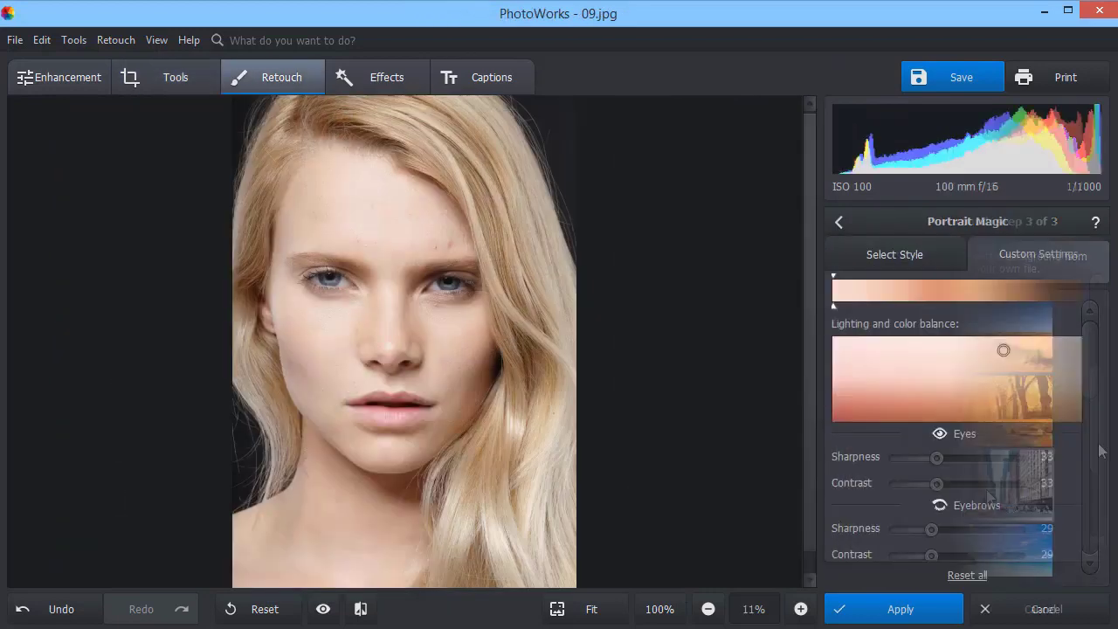
pyautogui.scroll(-2, 1092, 461)
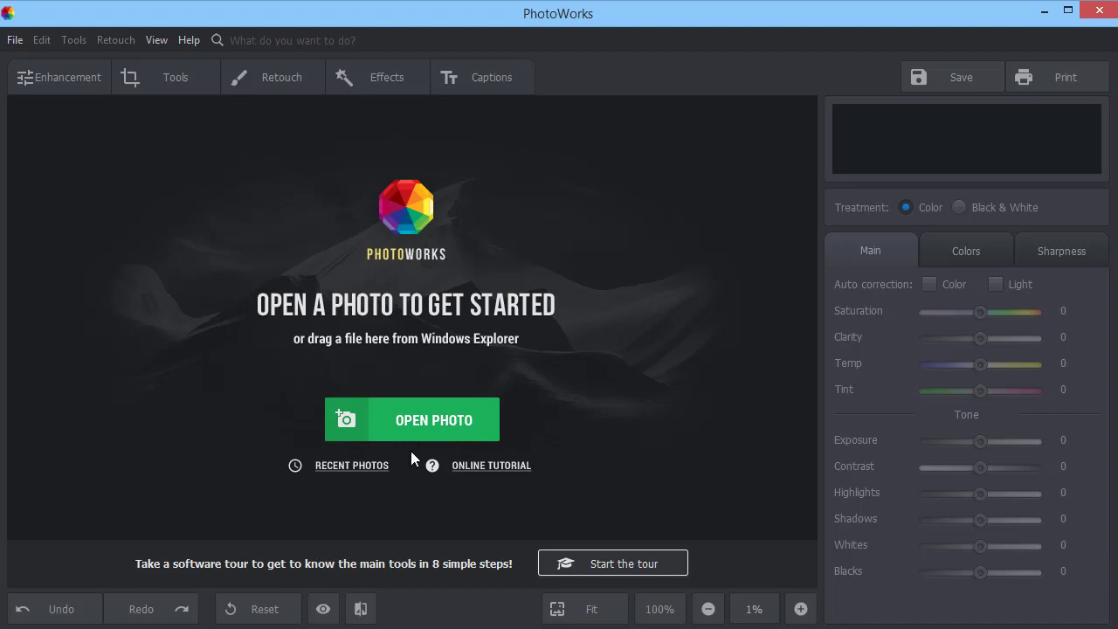
pyautogui.click(171, 625)
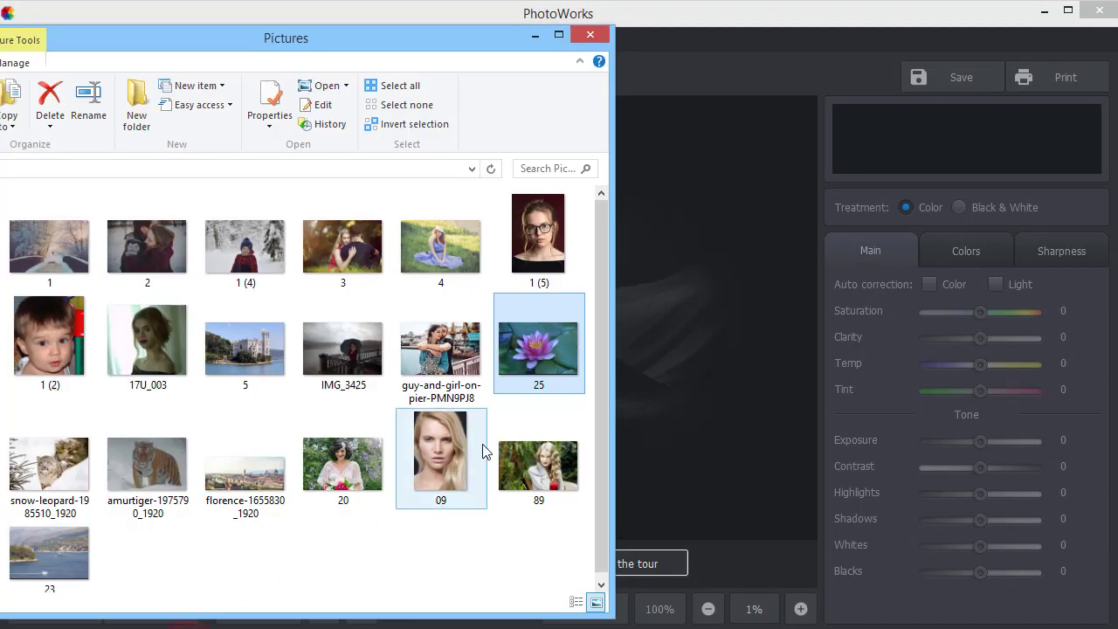
pyautogui.moveTo(538, 367); pyautogui.dragTo(729, 335)
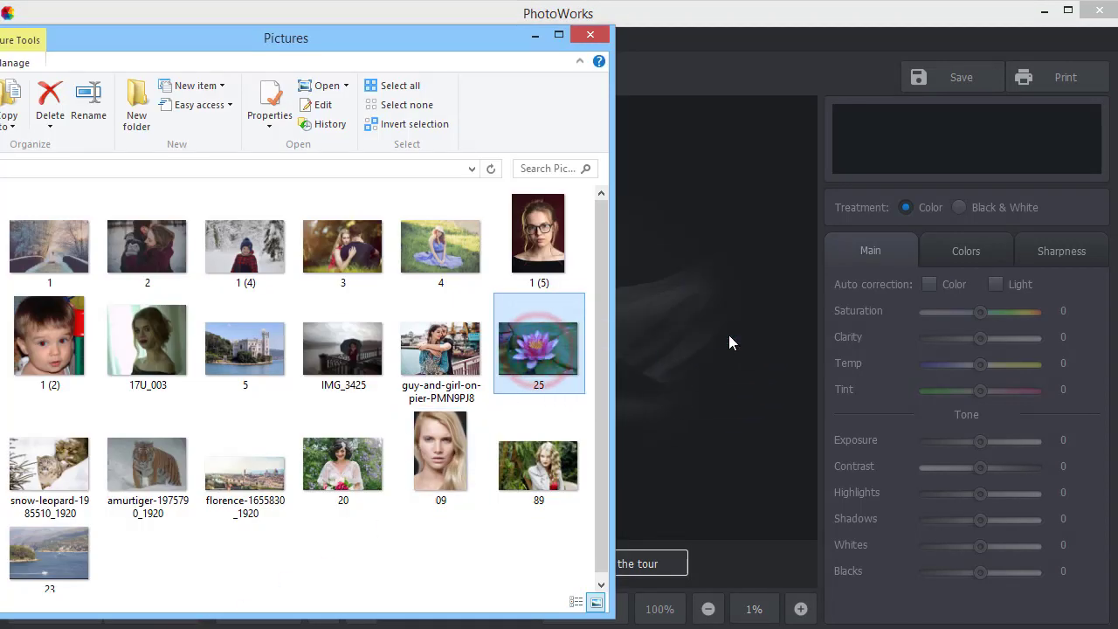
# Apply Auto color correction to the water-lily, tiger and coastline photos, comparing each with its original.
pyautogui.click(534, 35)
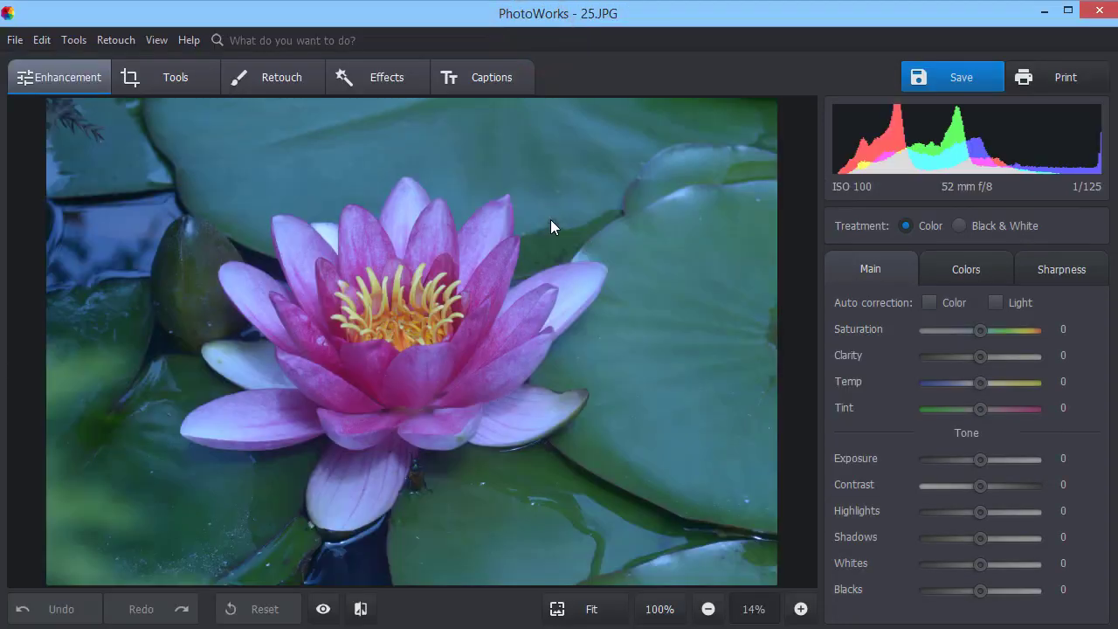
pyautogui.click(930, 302)
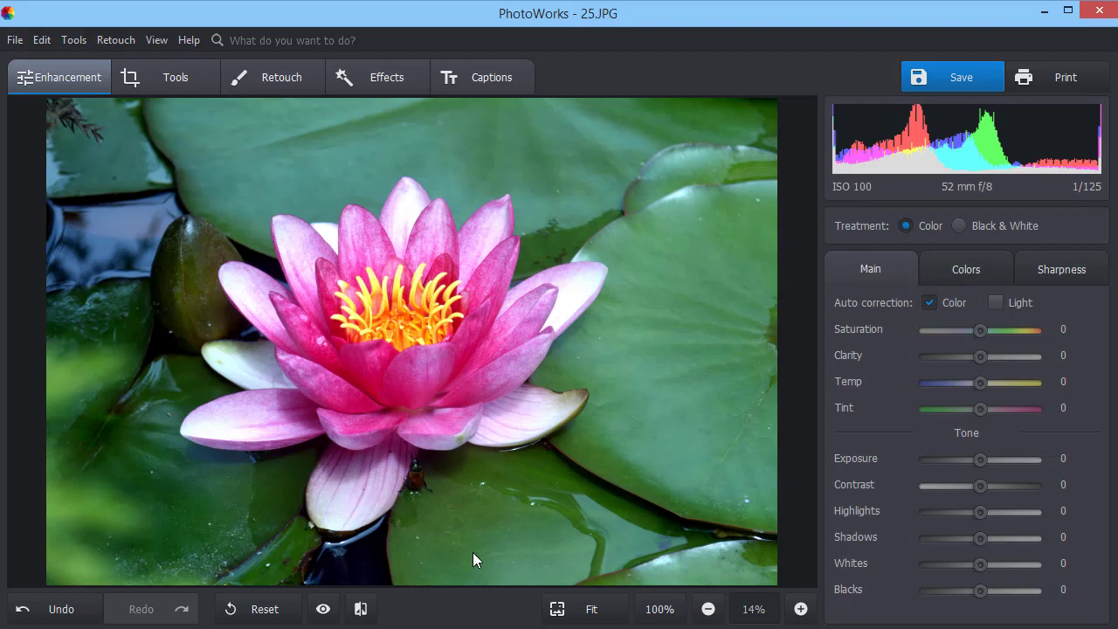
pyautogui.click(361, 609)
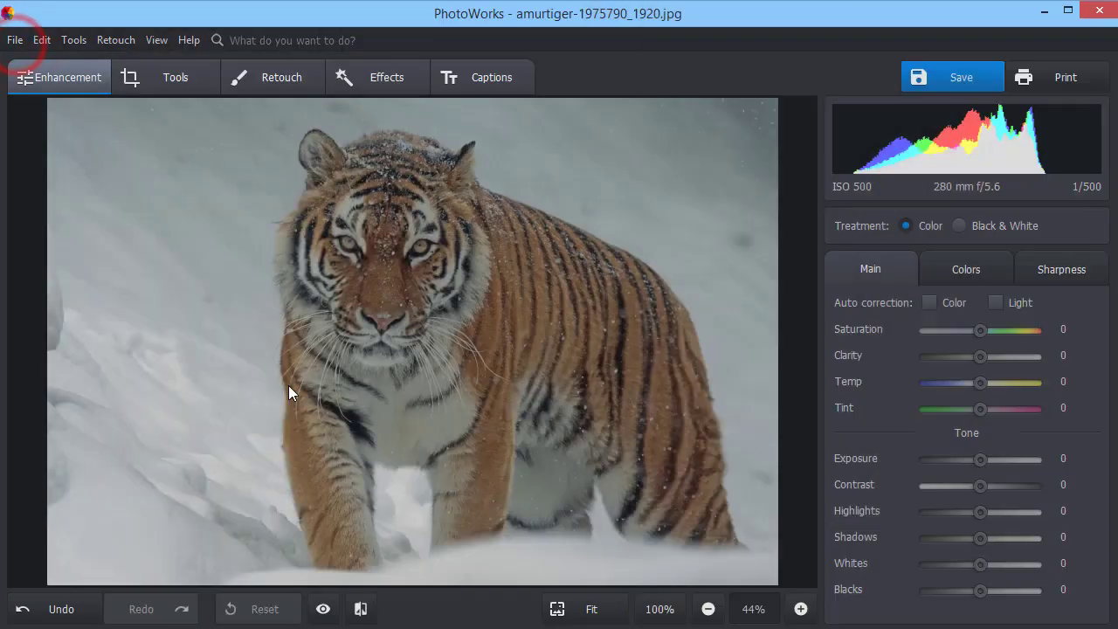
pyautogui.click(929, 302)
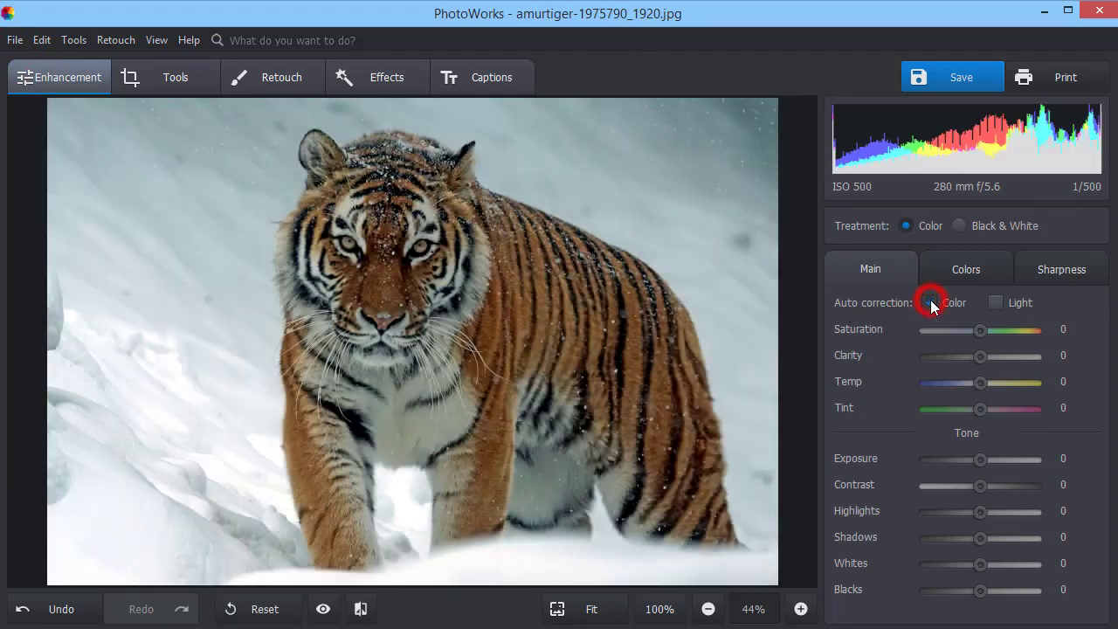
pyautogui.click(362, 607)
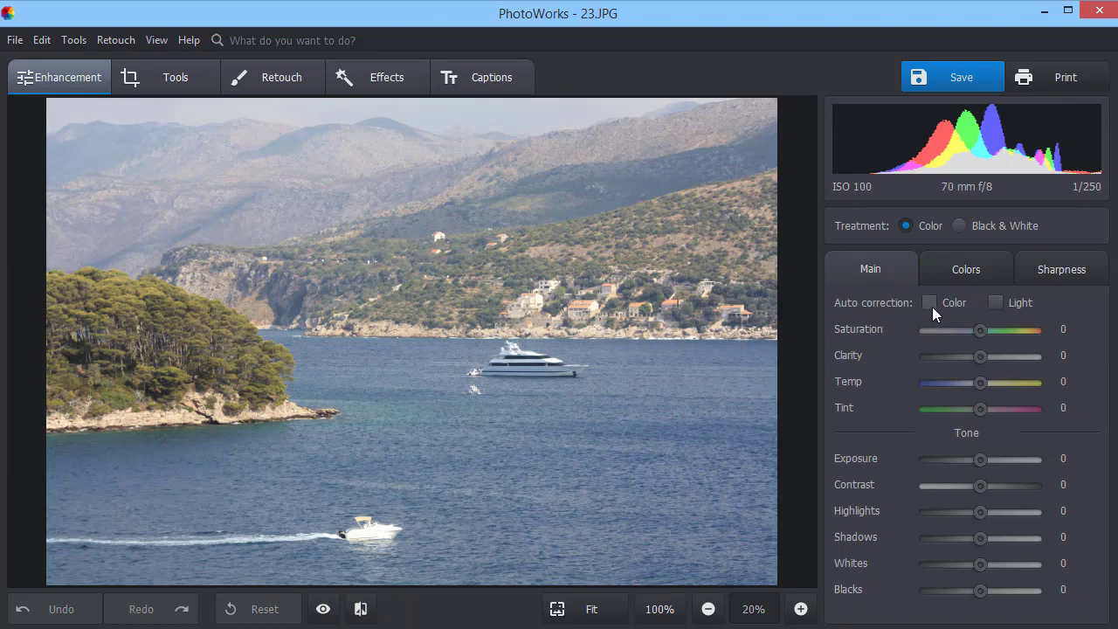
pyautogui.click(931, 304)
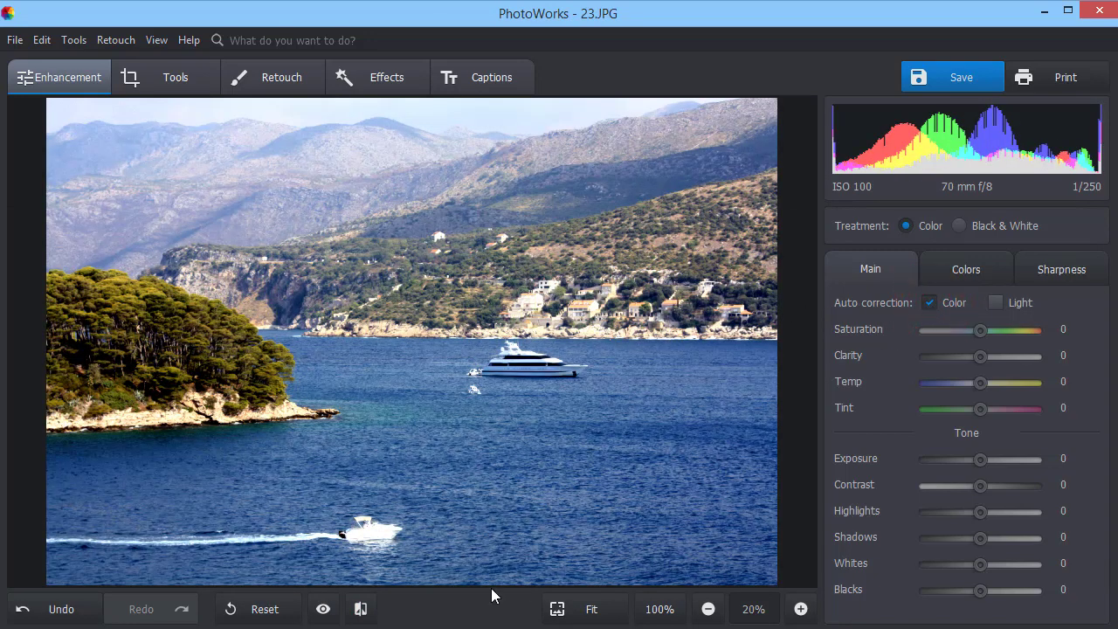
pyautogui.click(361, 608)
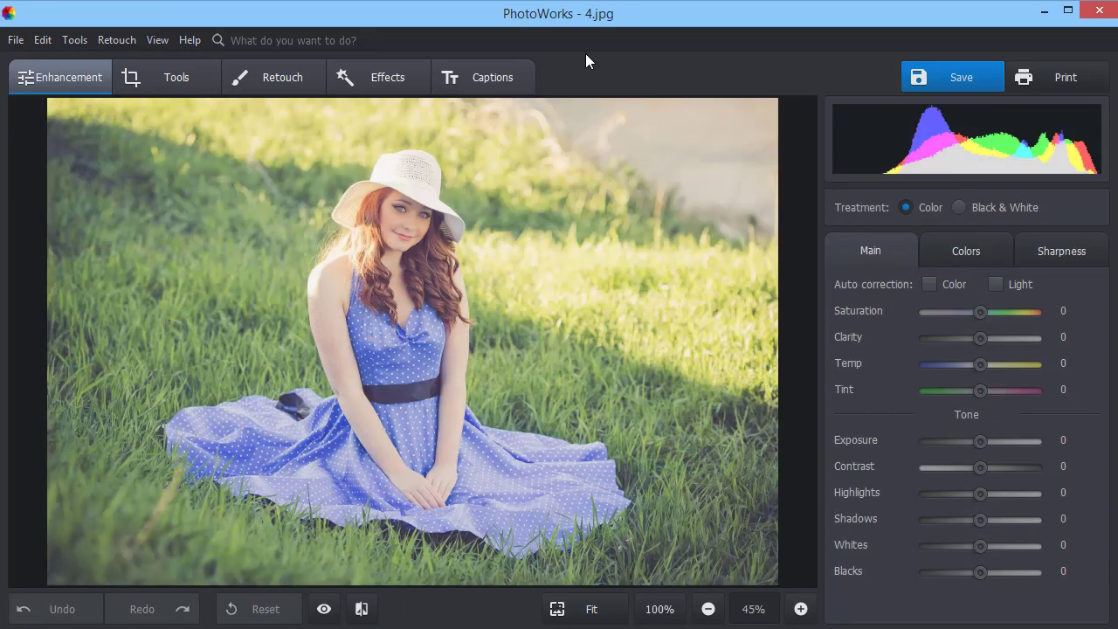
# Find Color correction via the 'cor' search, set the Blues hue to -70, and compare the green dress.
pyautogui.click(311, 43)
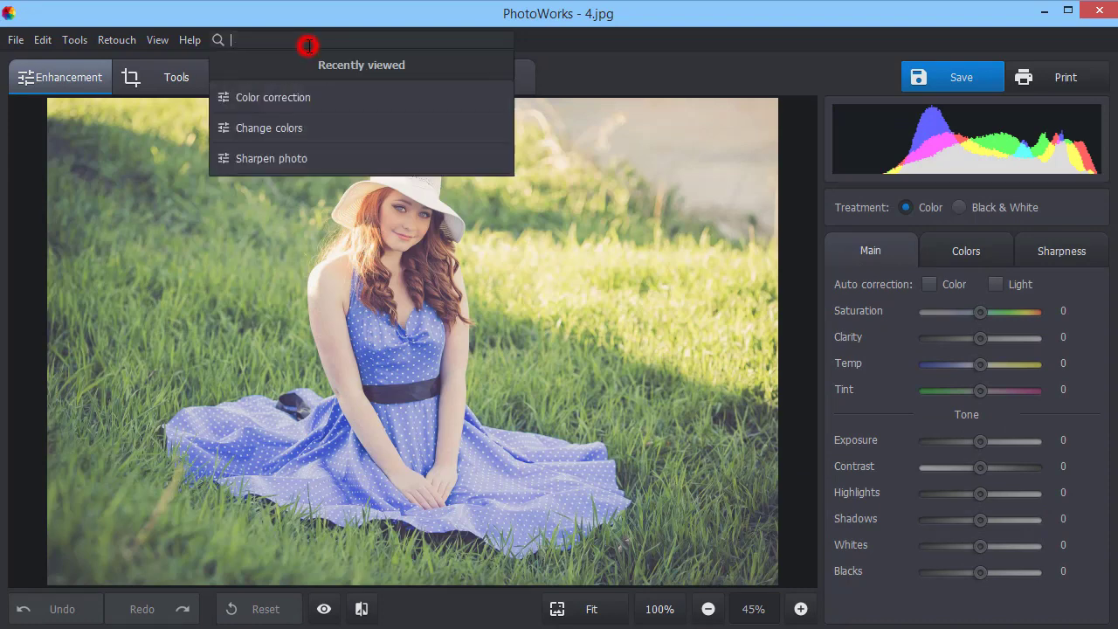
pyautogui.write('correc')
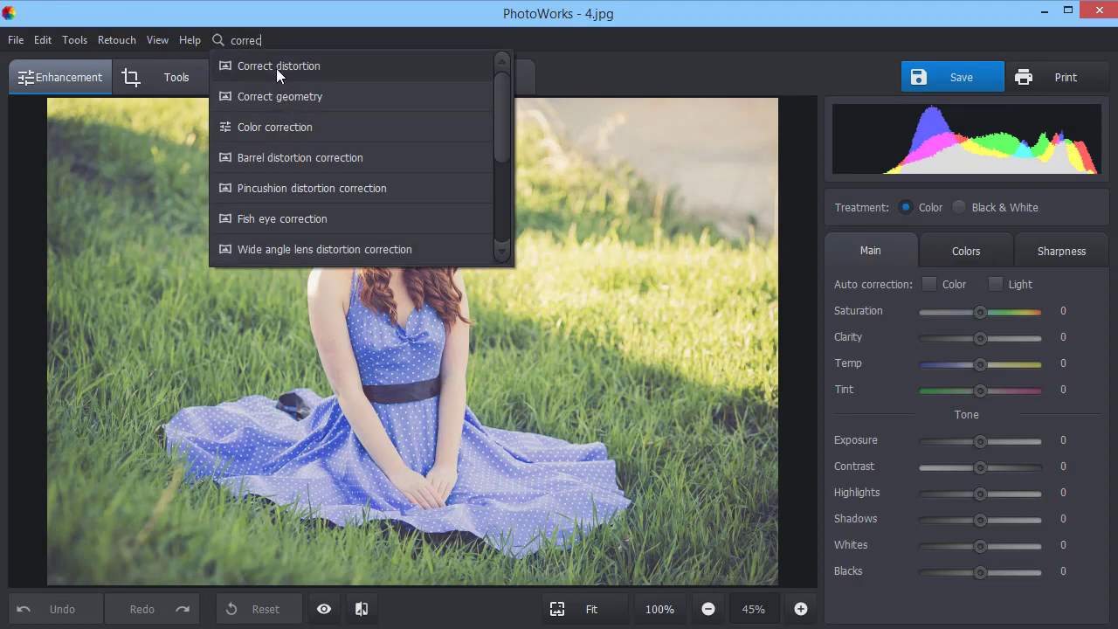
pyautogui.click(325, 127)
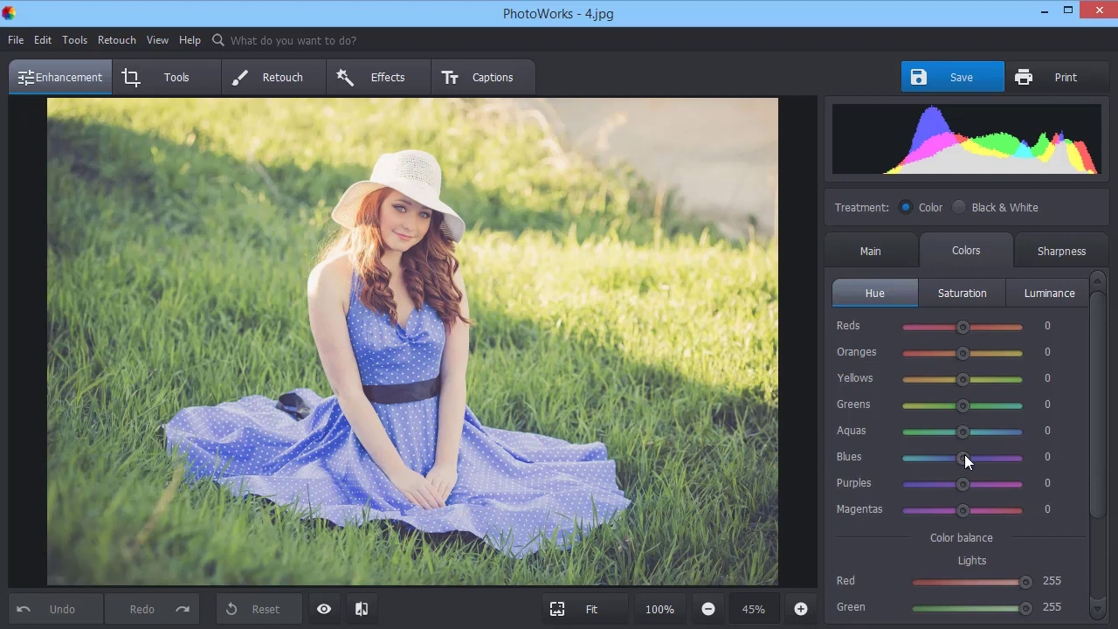
pyautogui.moveTo(964, 456); pyautogui.dragTo(910, 472)
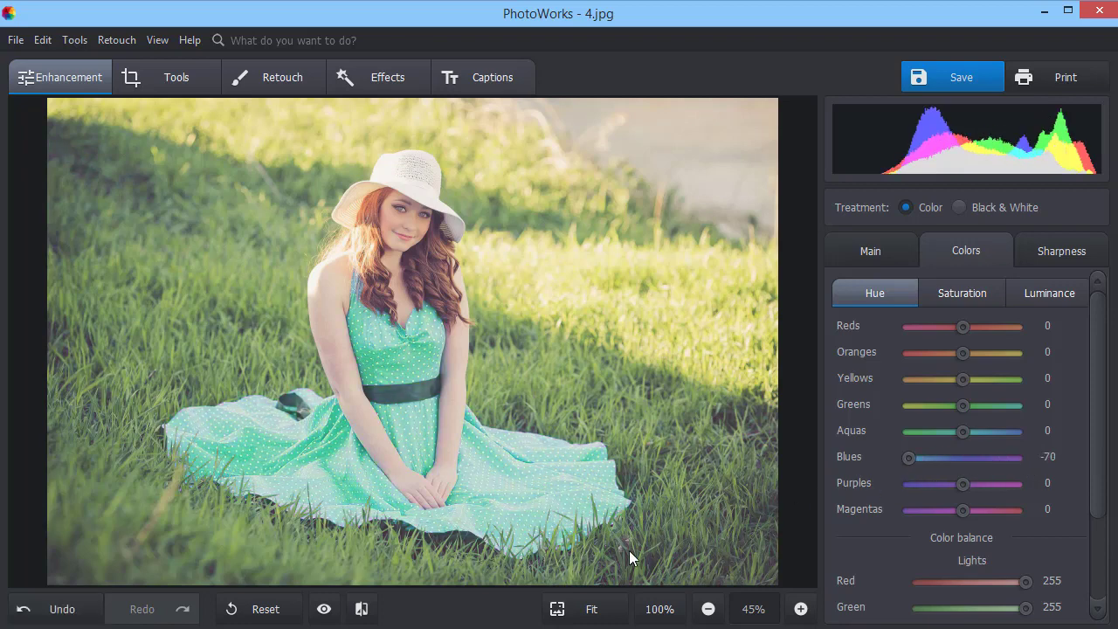
pyautogui.click(363, 609)
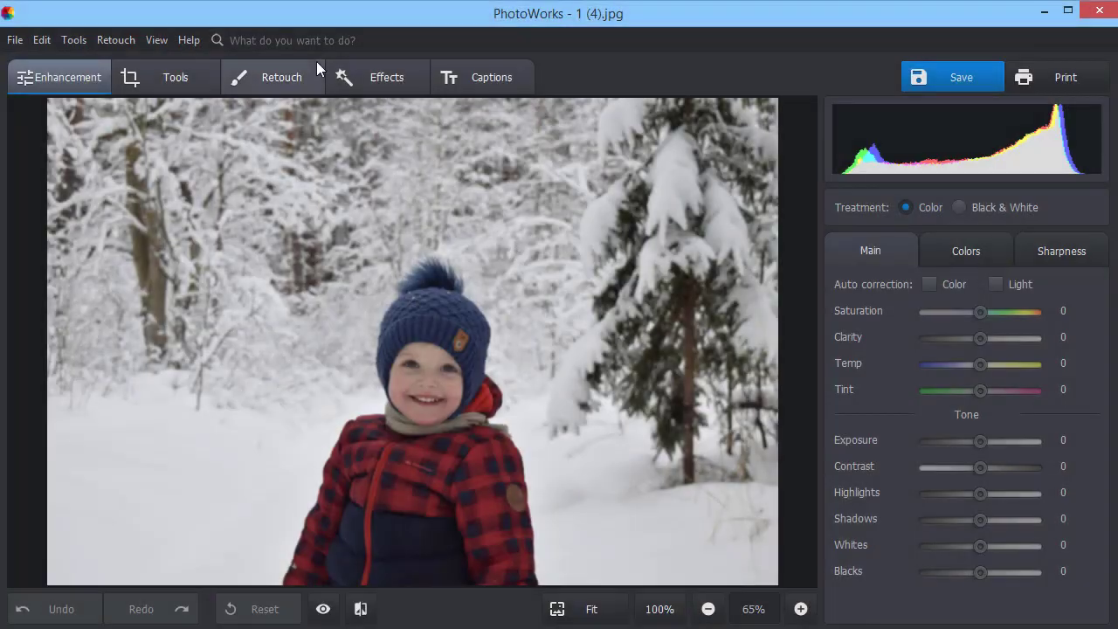
# Open Sharpen photo through the 'sharpe' search and place the preview loupe on the child's face.
pyautogui.click(304, 44)
pyautogui.write('sharpe')
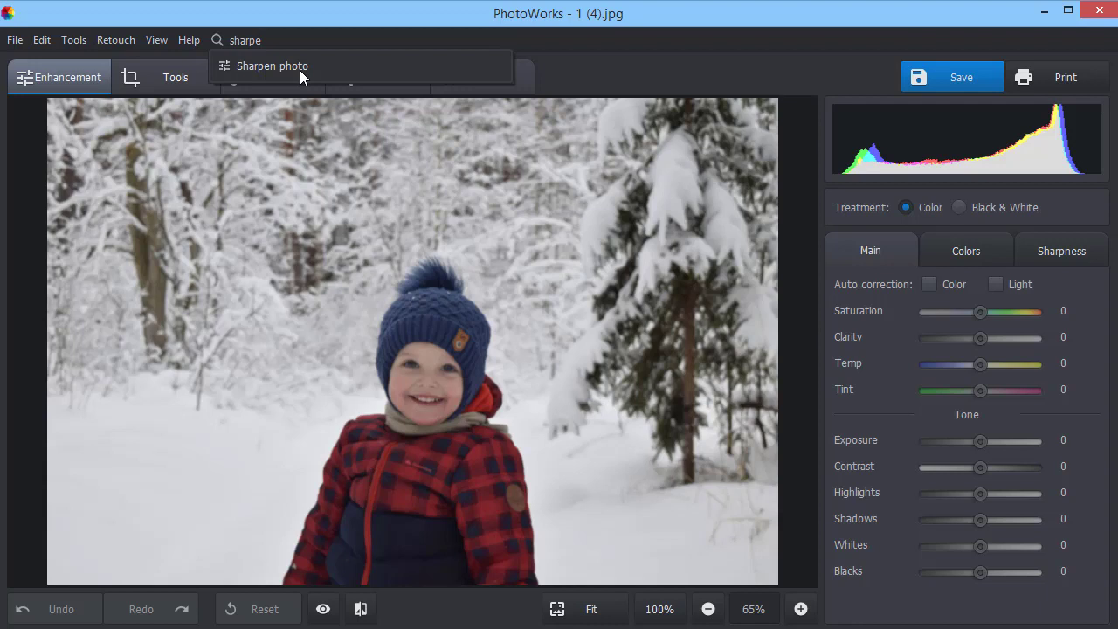
pyautogui.click(300, 70)
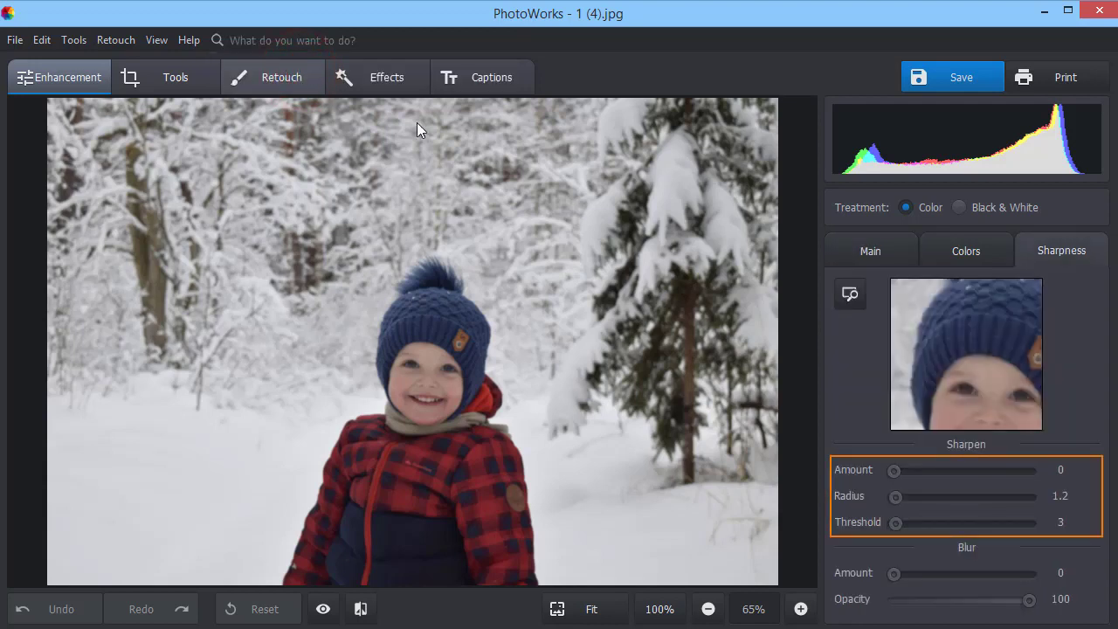
pyautogui.click(850, 297)
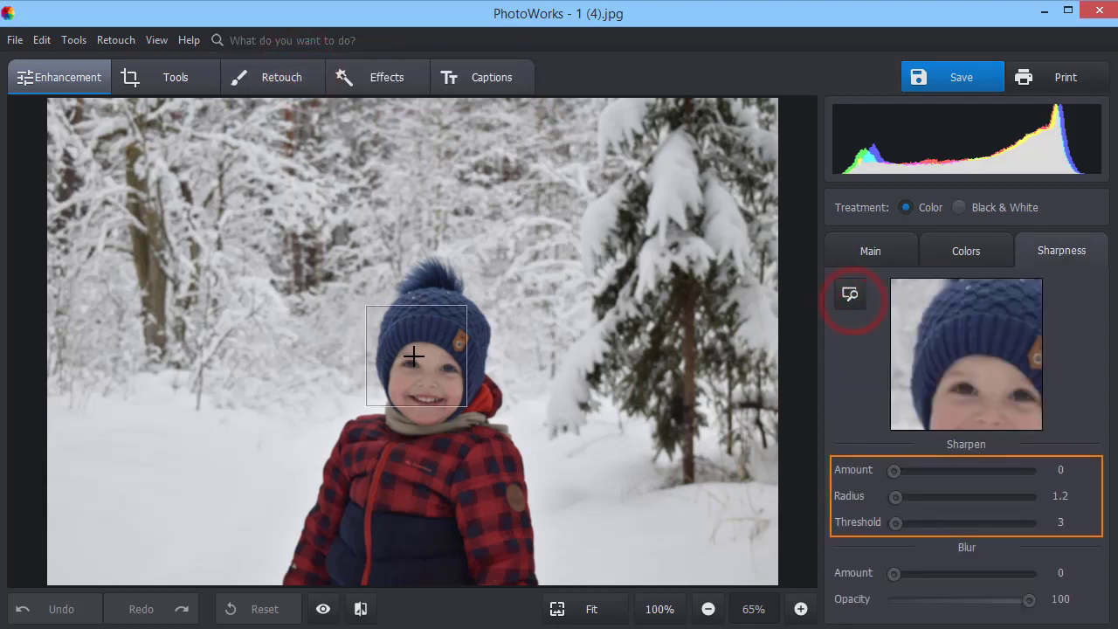
pyautogui.click(424, 372)
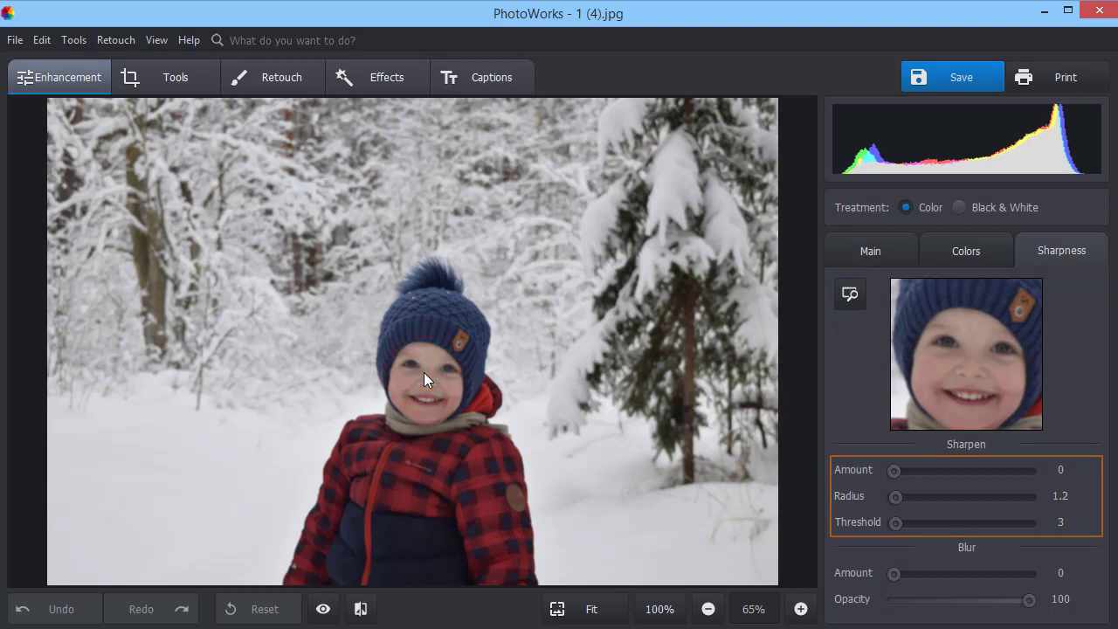
# Raise the sharpening Amount to 86 and compare with the original at 100% zoom.
pyautogui.moveTo(893, 471); pyautogui.dragTo(900, 498)
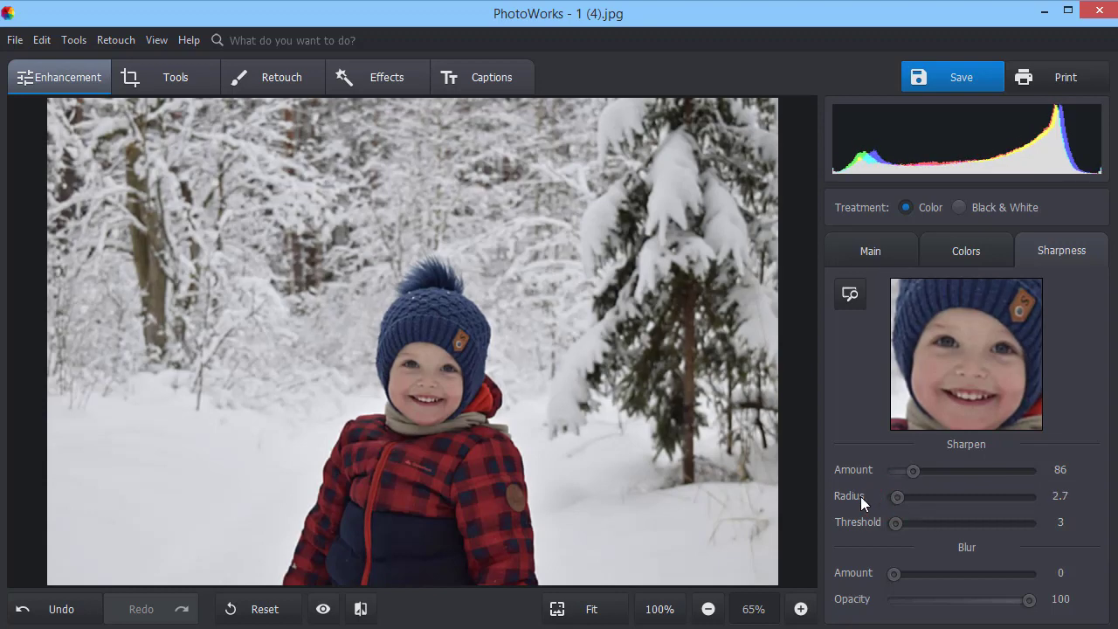
pyautogui.click(360, 608)
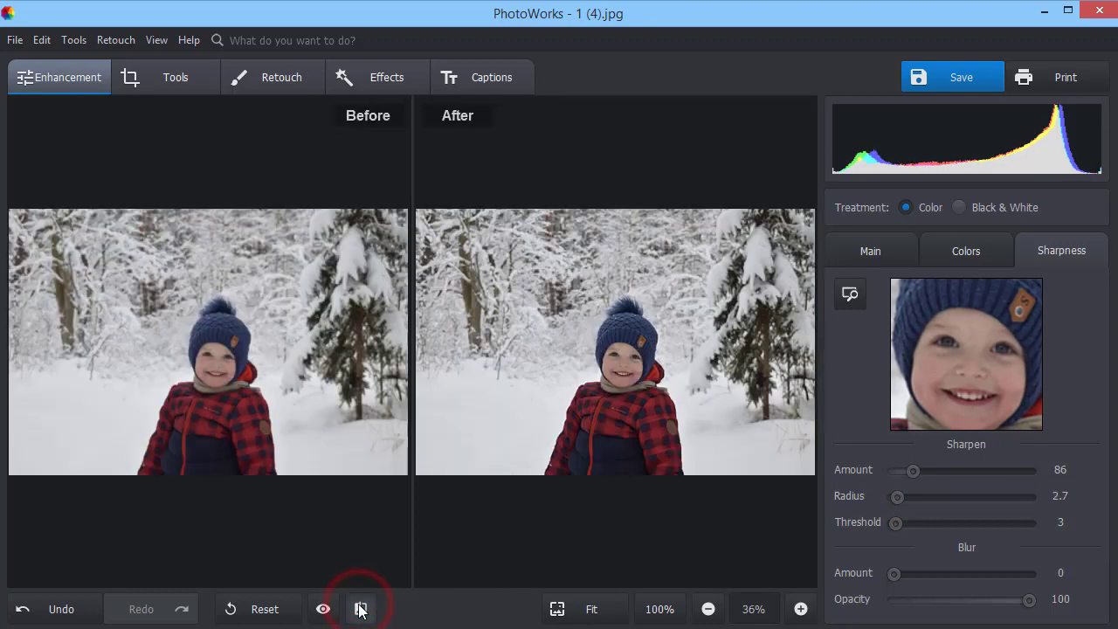
pyautogui.click(659, 609)
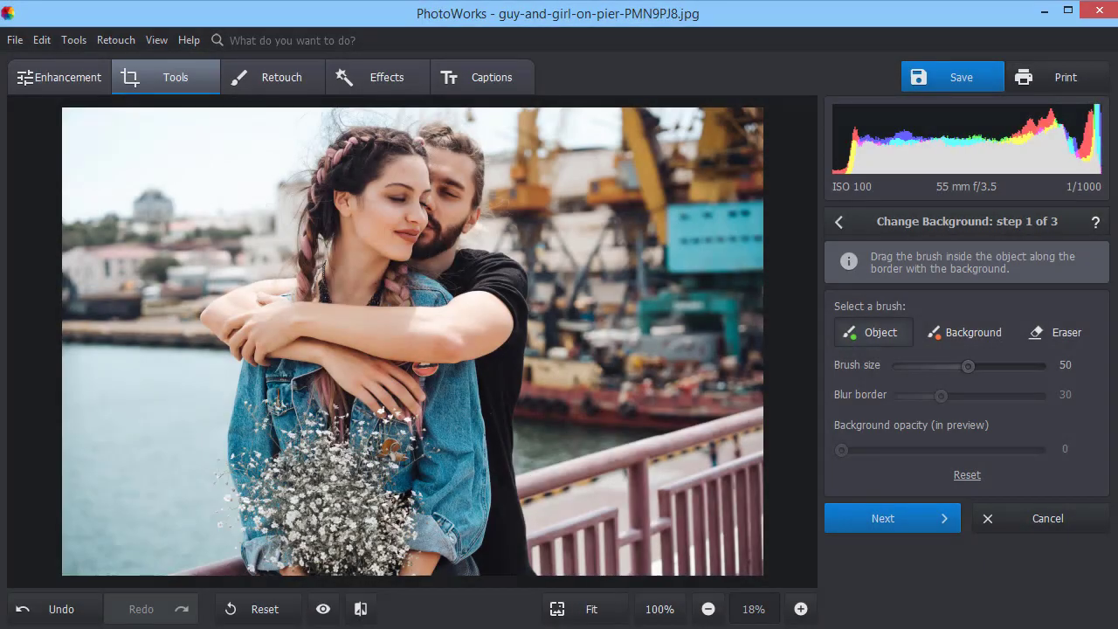
# Paint the couple with the Object brush and the pier with the Background brush, then advance to step 2.
pyautogui.moveTo(515, 569)
pyautogui.mouseDown()
pyautogui.moveTo(492, 262)
pyautogui.moveTo(454, 220)
pyautogui.moveTo(463, 137)
pyautogui.moveTo(417, 138)
pyautogui.moveTo(329, 155)
pyautogui.moveTo(248, 338)
pyautogui.moveTo(244, 489)
pyautogui.moveTo(275, 572)
pyautogui.mouseUp()
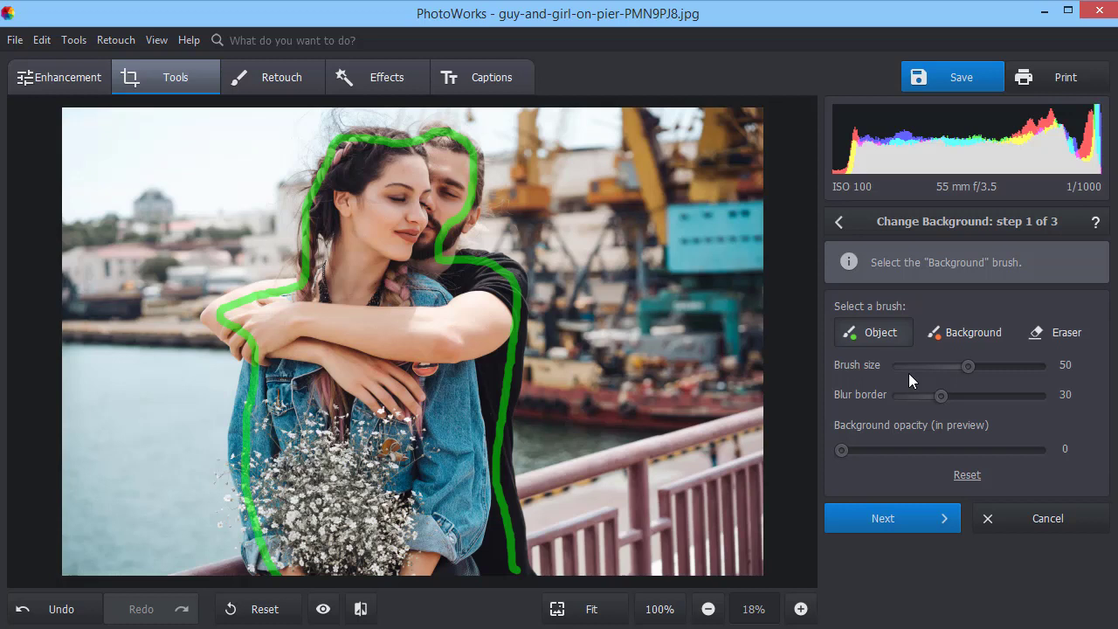
pyautogui.click(949, 342)
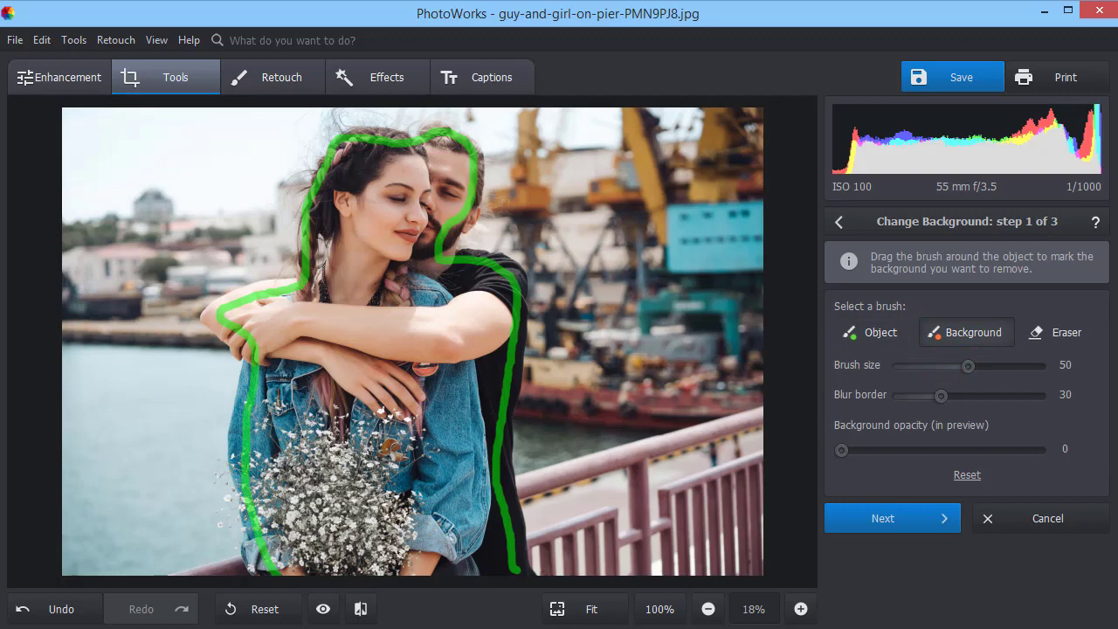
pyautogui.moveTo(543, 572)
pyautogui.mouseDown()
pyautogui.moveTo(528, 441)
pyautogui.moveTo(472, 236)
pyautogui.moveTo(395, 121)
pyautogui.moveTo(287, 243)
pyautogui.moveTo(185, 325)
pyautogui.moveTo(217, 572)
pyautogui.mouseUp()
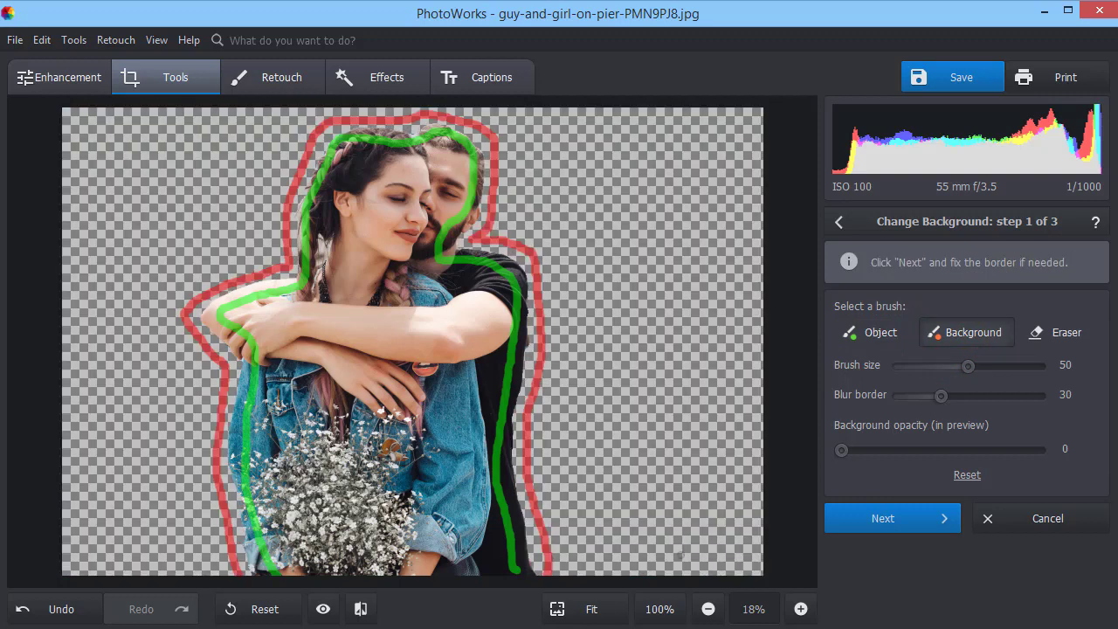
pyautogui.click(851, 521)
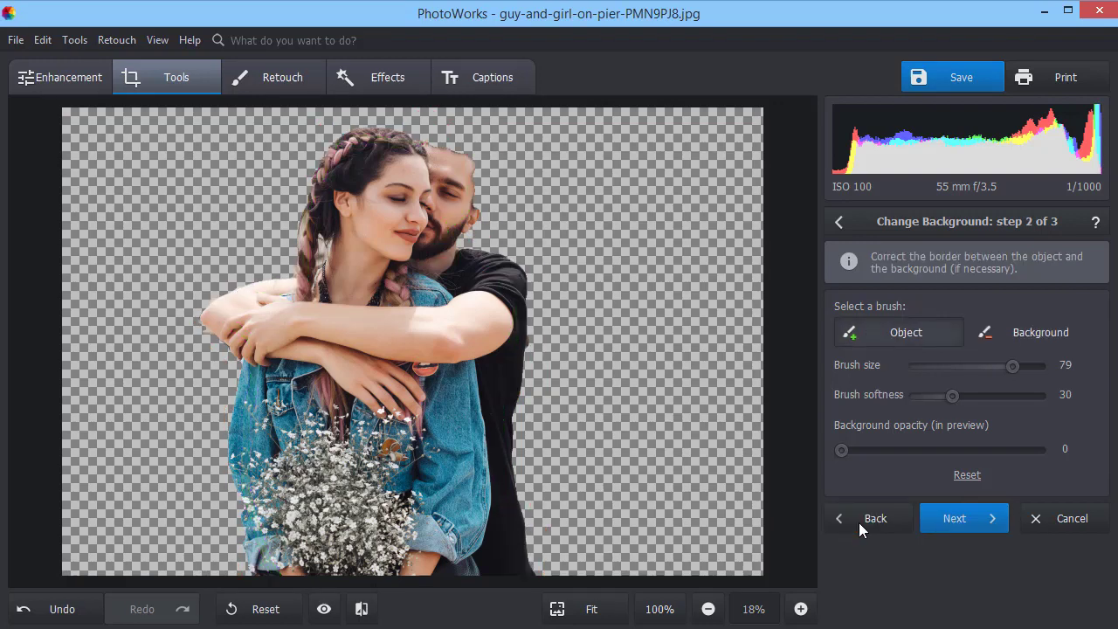
# Zoom in on the couple and paint the man's hair edge back into the cutout with the Object brush.
pyautogui.click(878, 450)
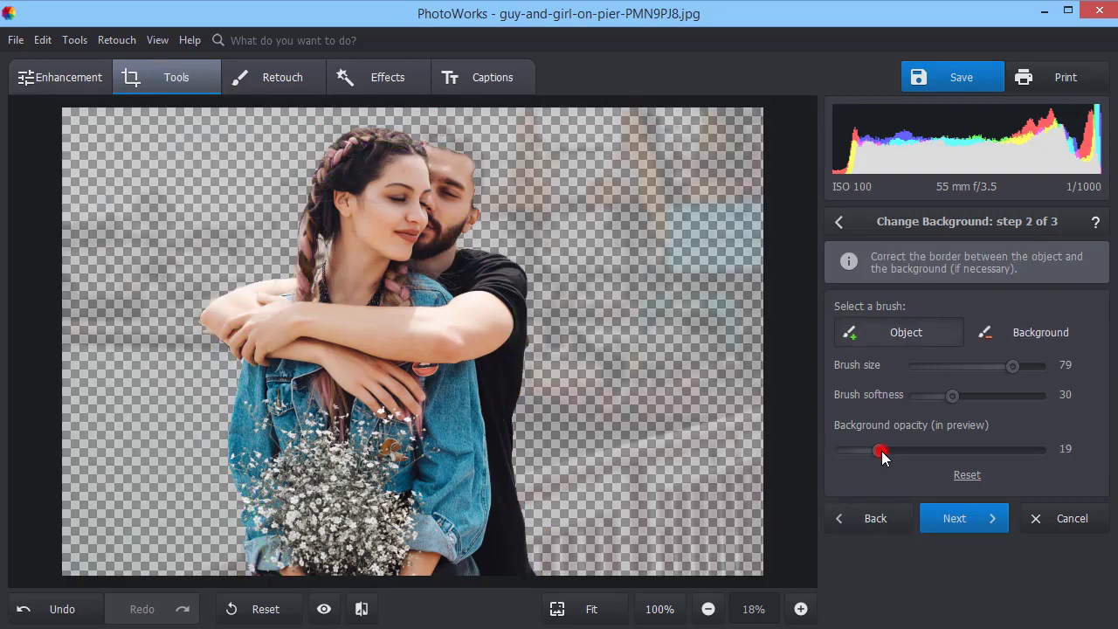
pyautogui.click(800, 609)
pyautogui.click(800, 609)
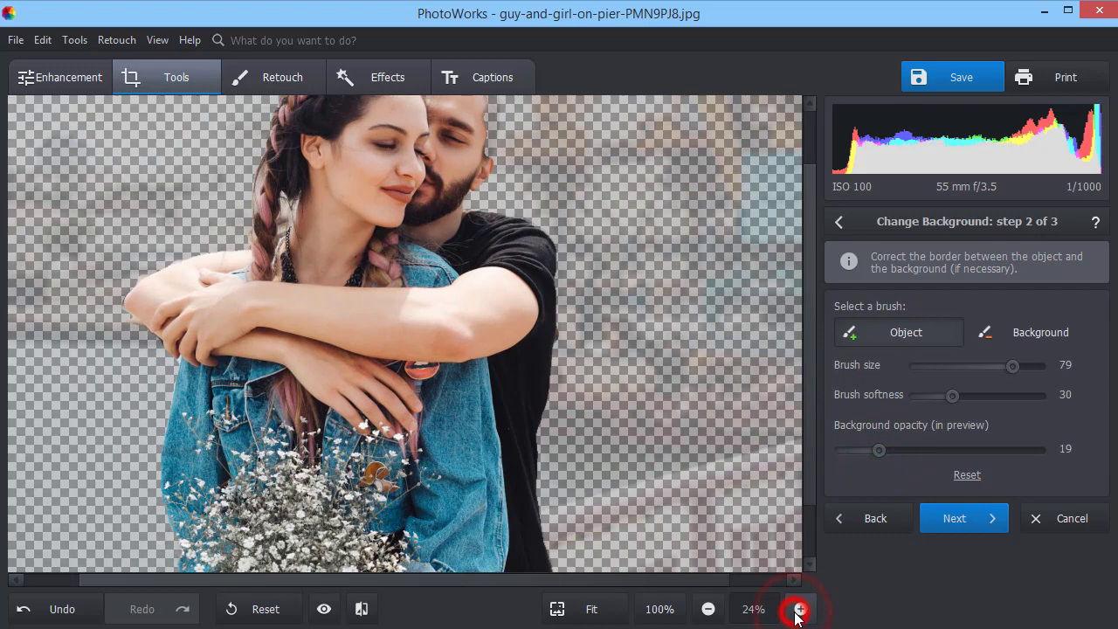
pyautogui.click(800, 609)
pyautogui.moveTo(811, 439); pyautogui.dragTo(798, 295)
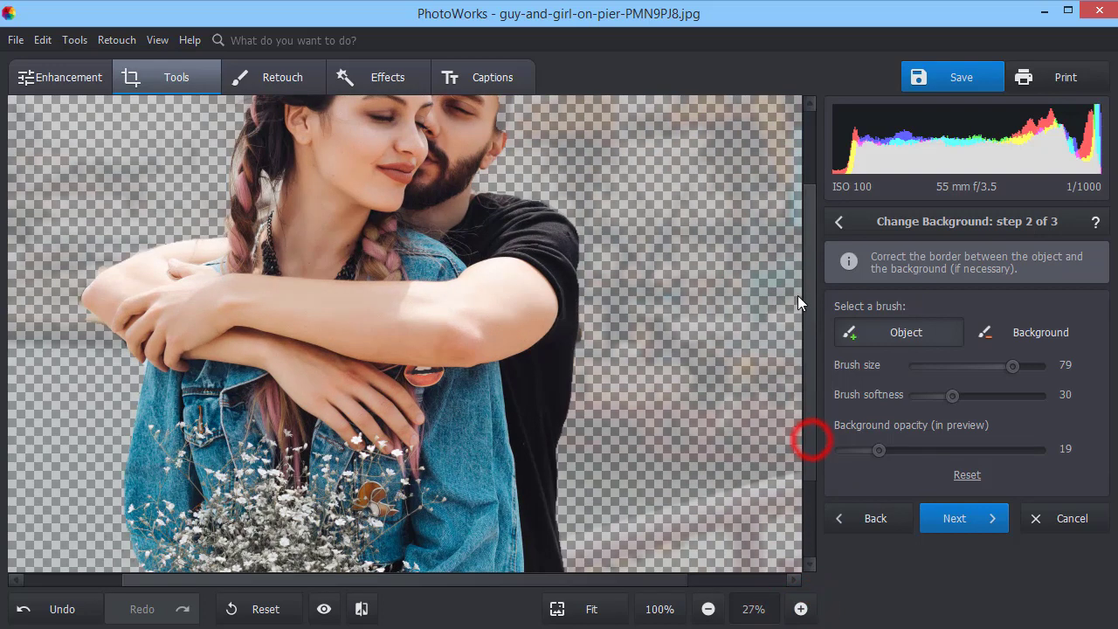
pyautogui.moveTo(503, 229)
pyautogui.mouseDown()
pyautogui.moveTo(505, 171)
pyautogui.moveTo(412, 144)
pyautogui.moveTo(480, 149)
pyautogui.mouseUp()
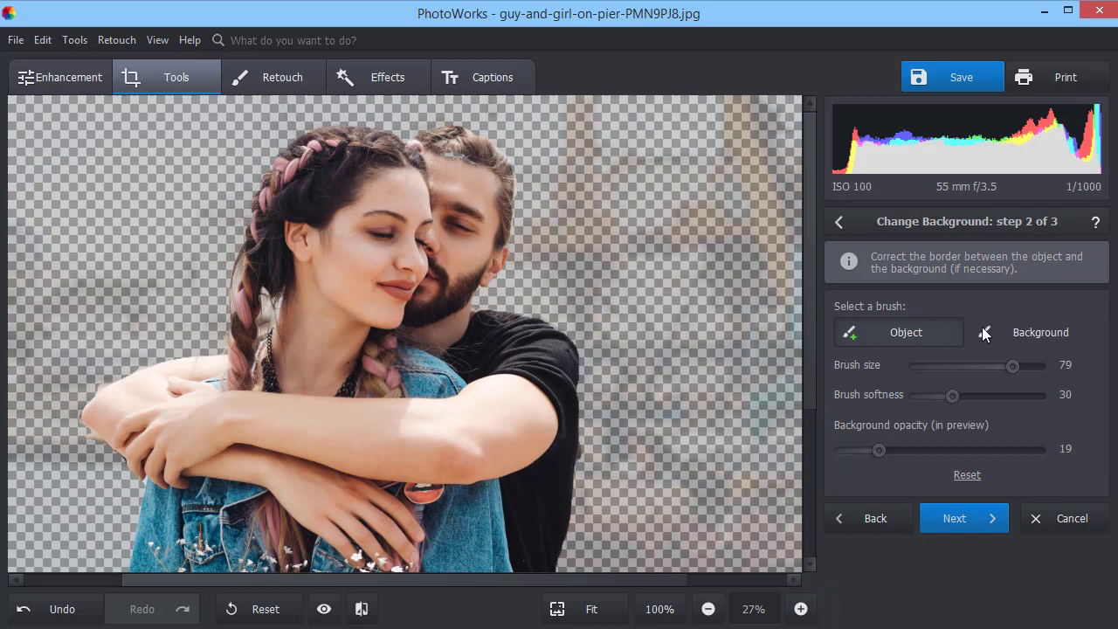
# Switch to the Background brush, fit the photo in view, and set background opacity to 0.
pyautogui.click(984, 331)
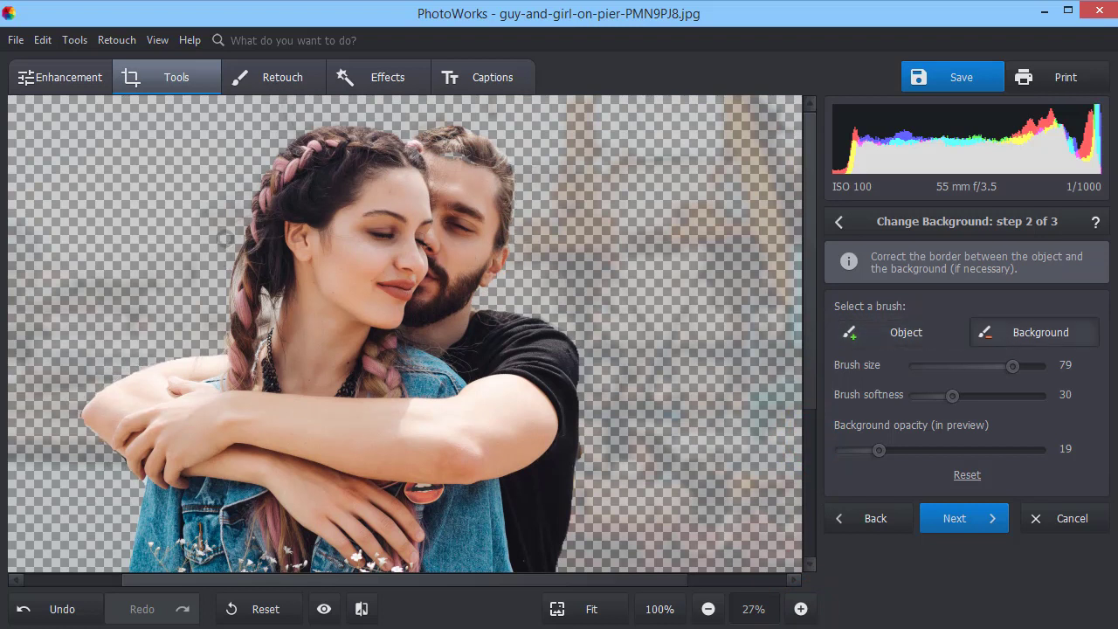
pyautogui.scroll(-5, 816, 331)
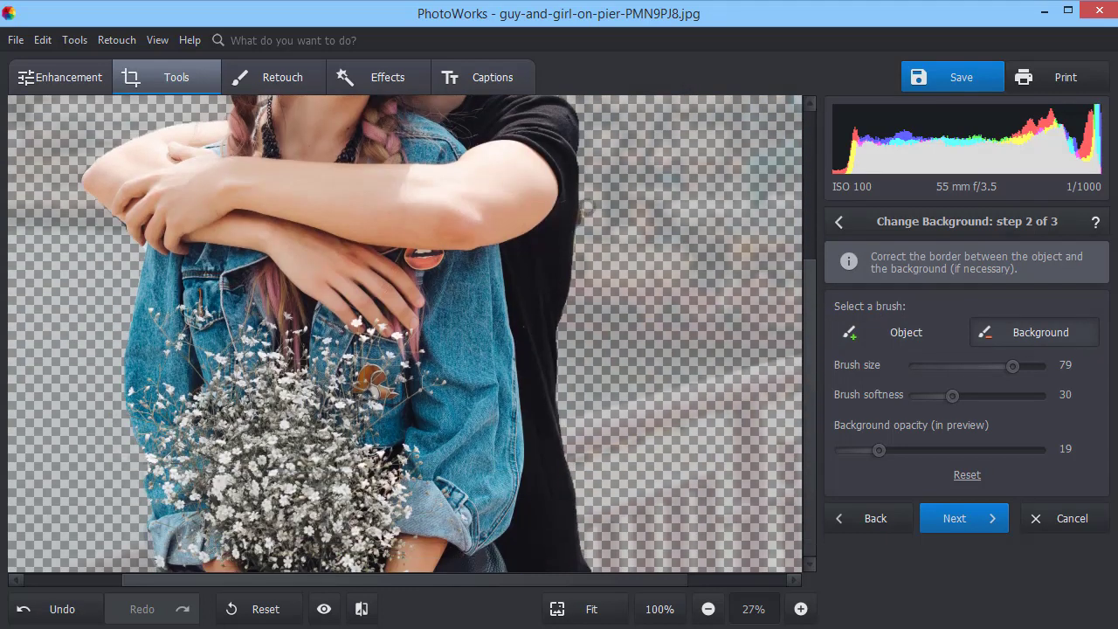
pyautogui.click(618, 611)
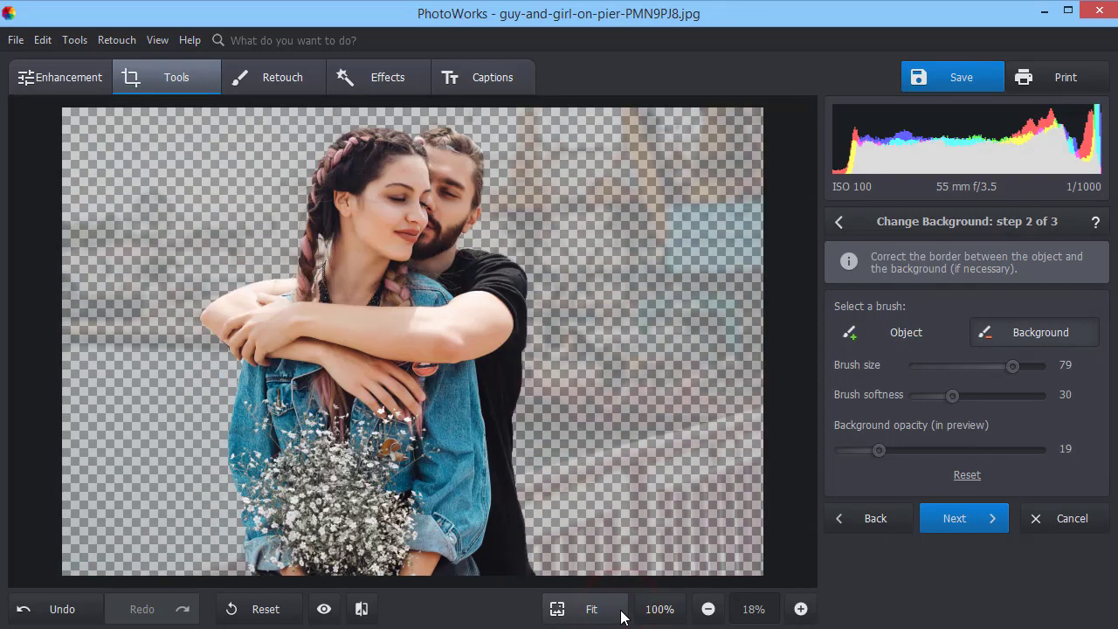
pyautogui.moveTo(878, 449); pyautogui.dragTo(833, 449)
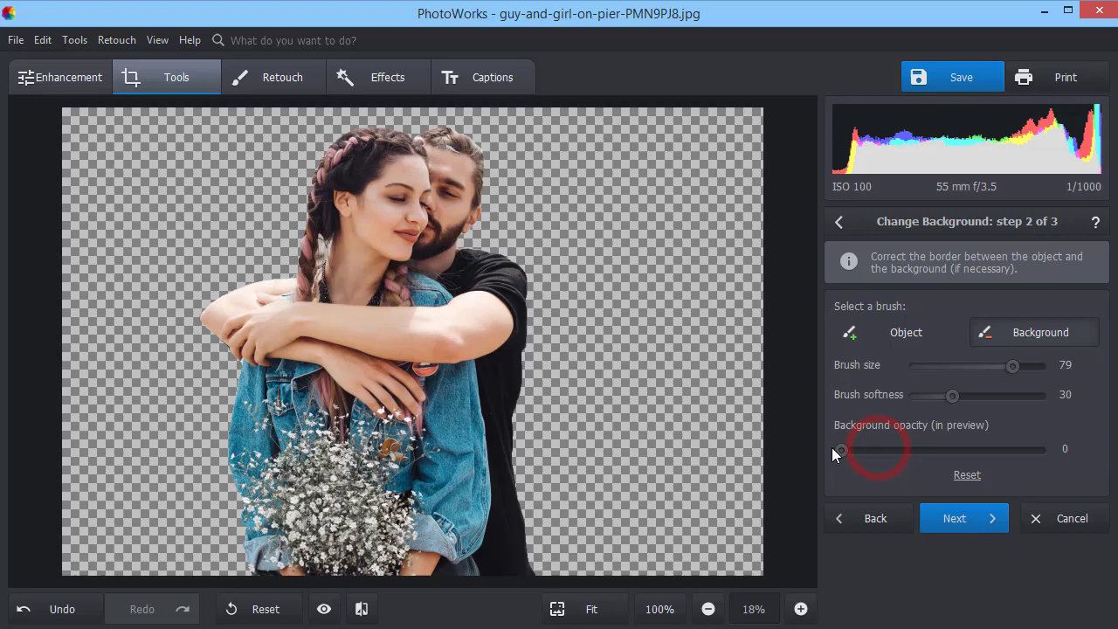
# Raise Blur edge to 20 and choose the city street image from the background gallery.
pyautogui.click(958, 520)
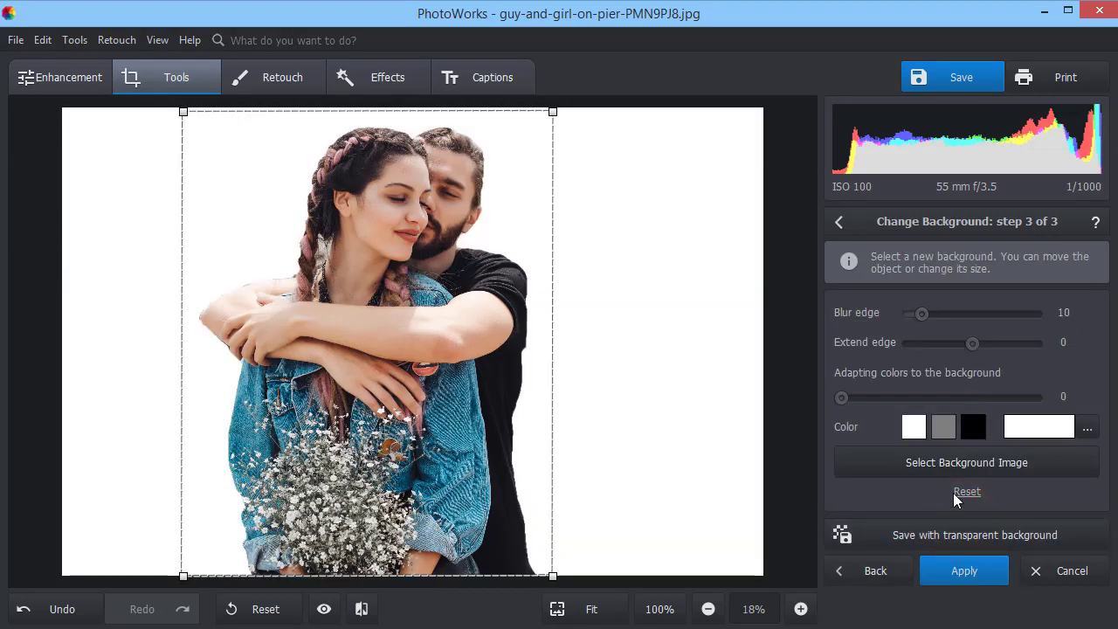
pyautogui.moveTo(926, 319); pyautogui.dragTo(965, 347)
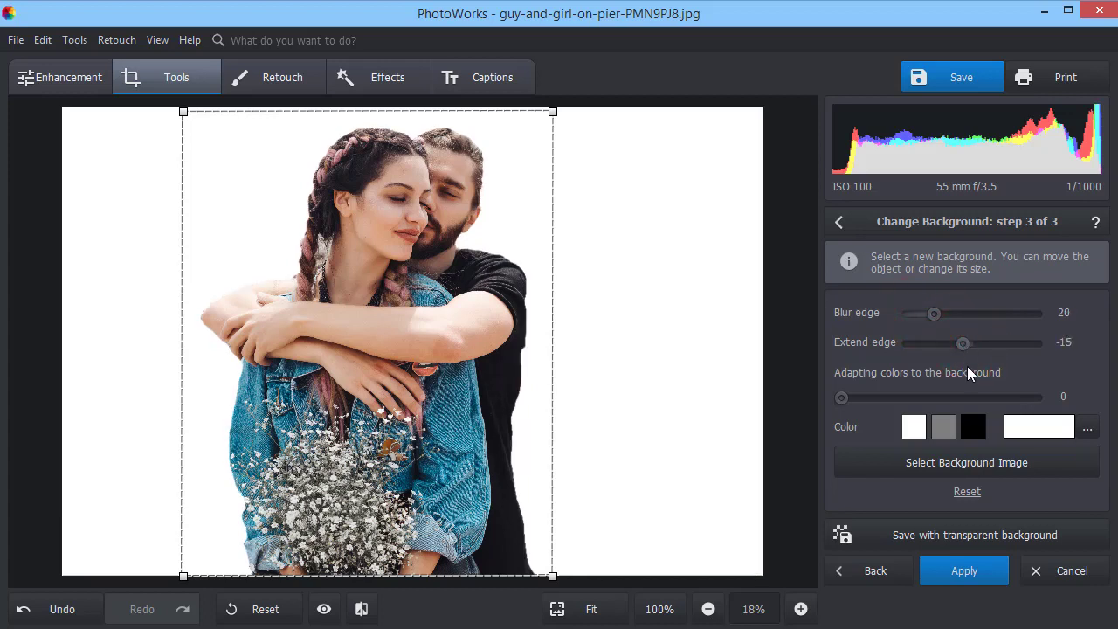
pyautogui.click(973, 463)
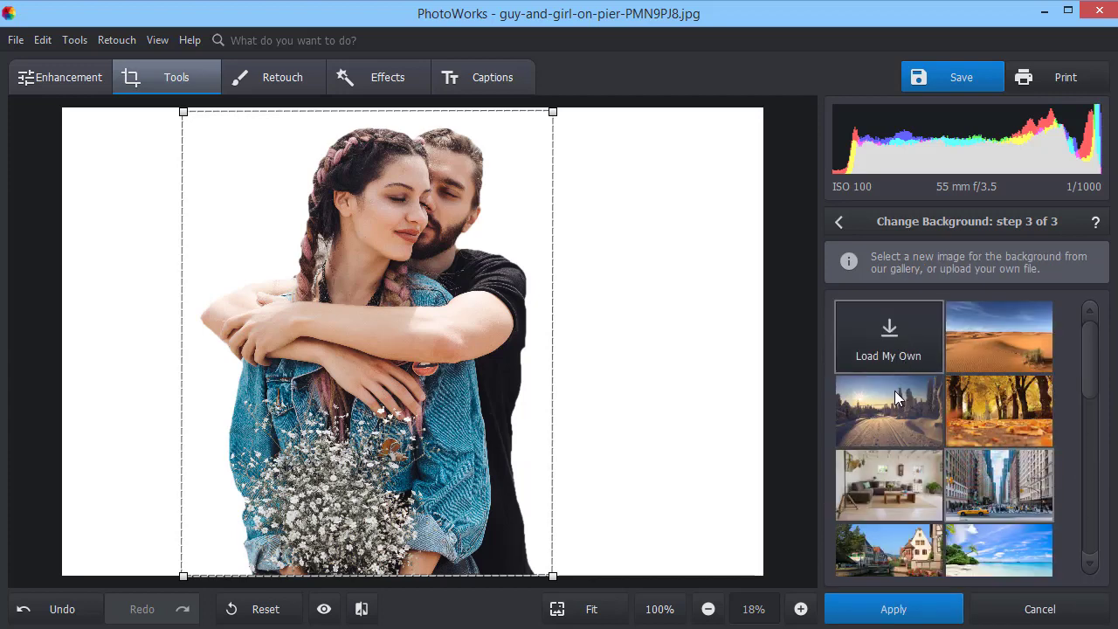
pyautogui.click(883, 486)
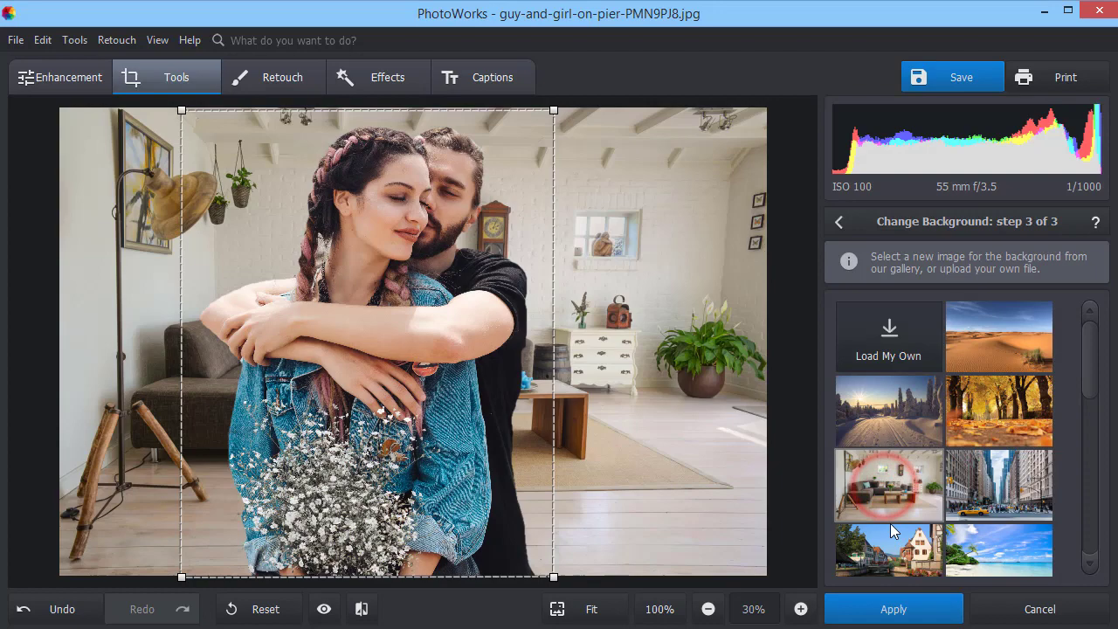
pyautogui.click(896, 552)
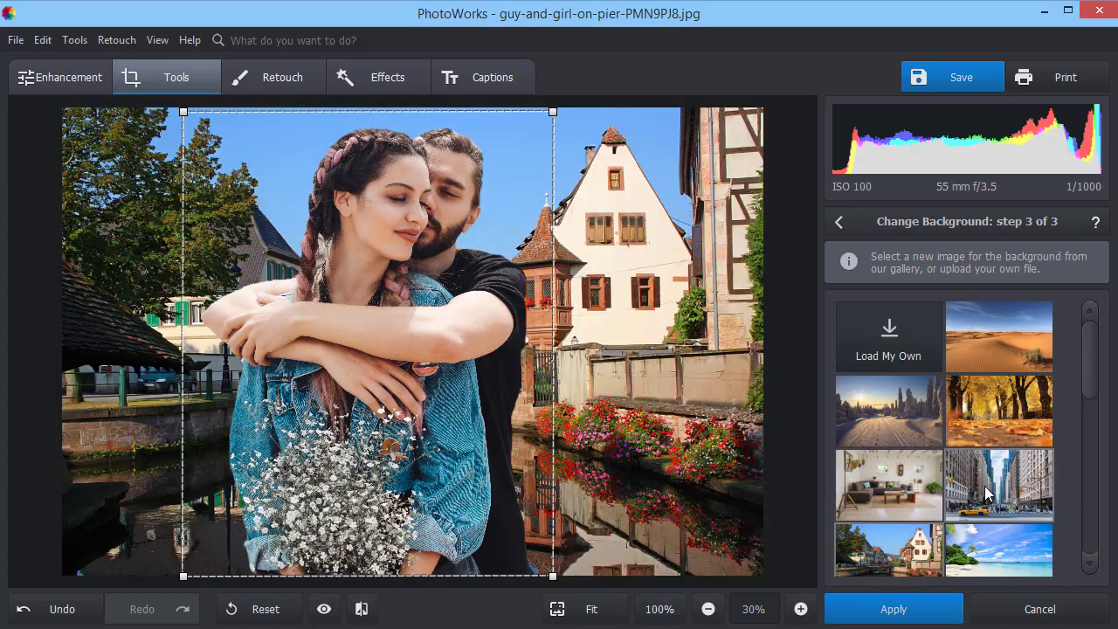
pyautogui.click(996, 479)
# Shift the couple slightly right on the street and apply the new background.
pyautogui.moveTo(479, 361); pyautogui.dragTo(510, 365)
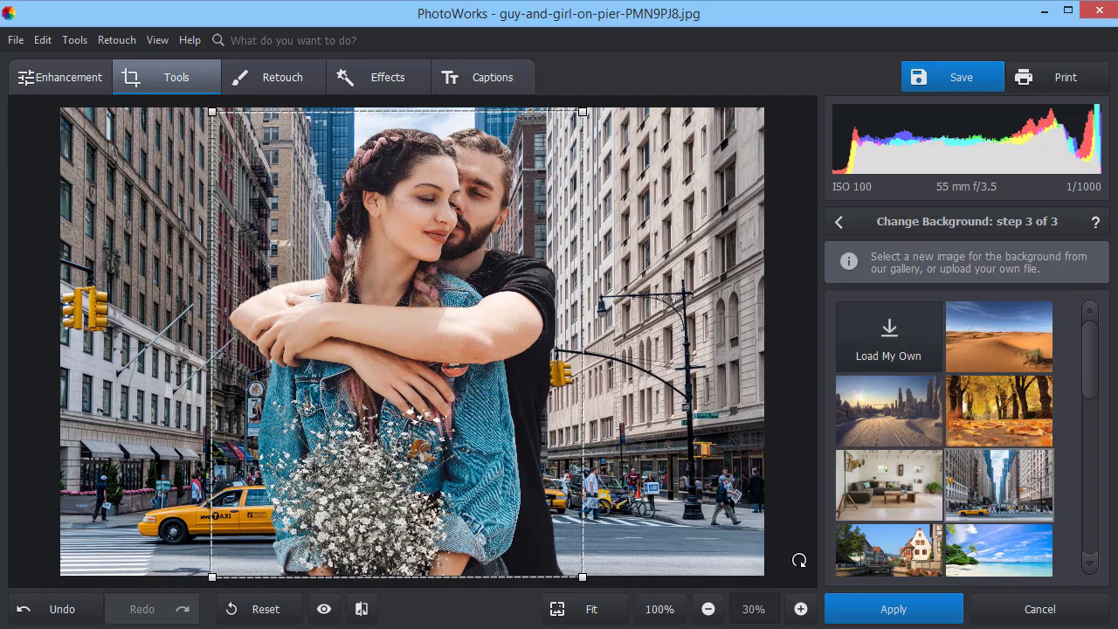
pyautogui.click(852, 607)
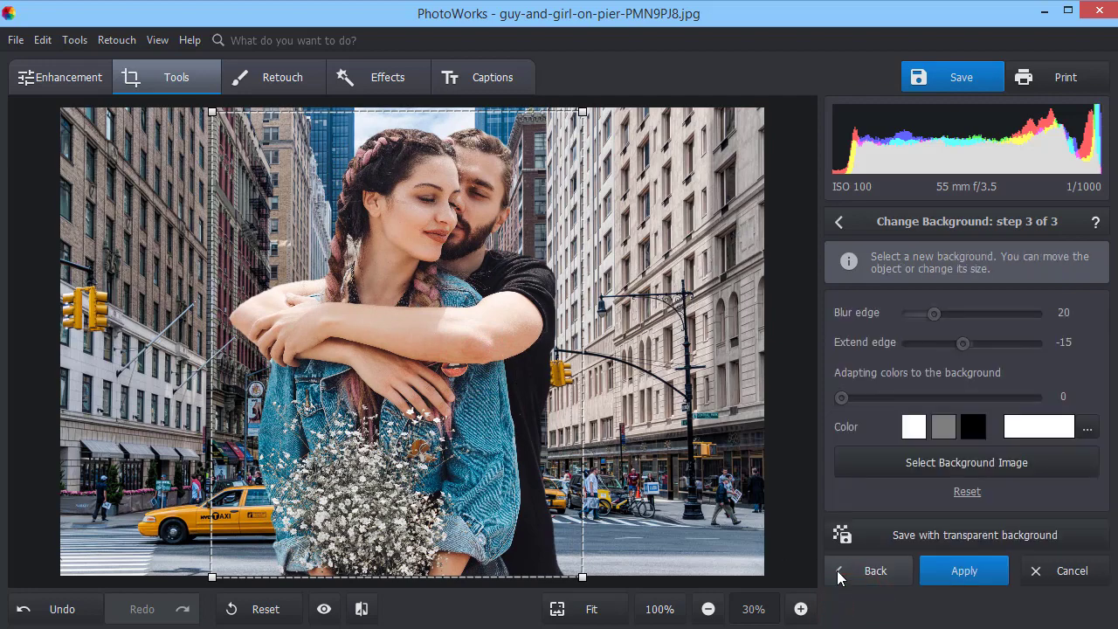
pyautogui.click(935, 571)
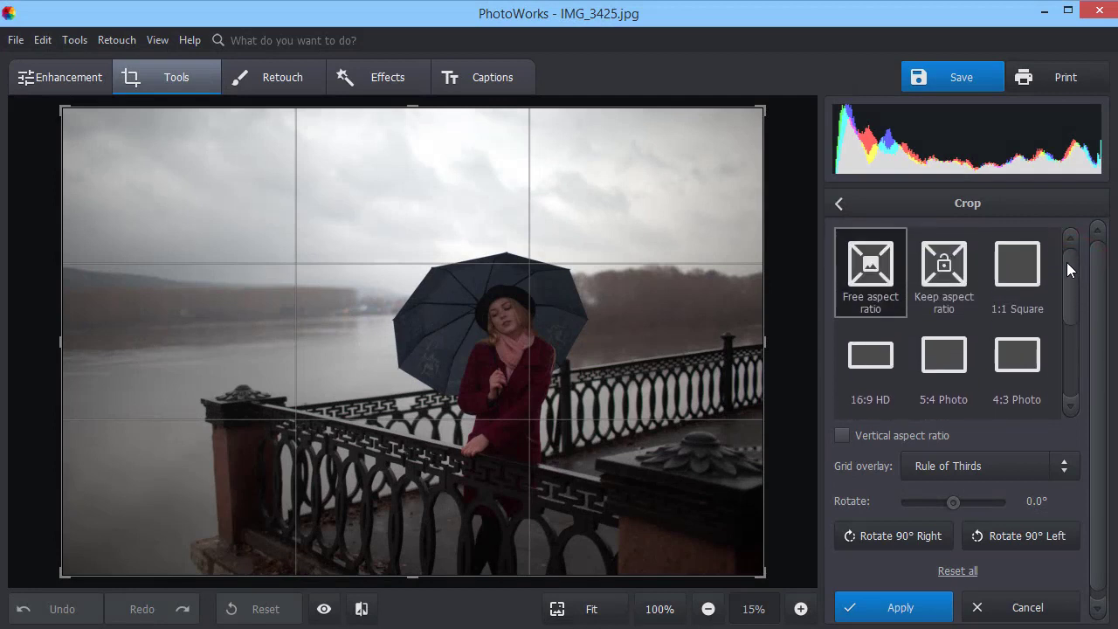
# Try the square, 5:4 and vertical 4:5 crop presets, nudging the frame slightly right.
pyautogui.click(1030, 276)
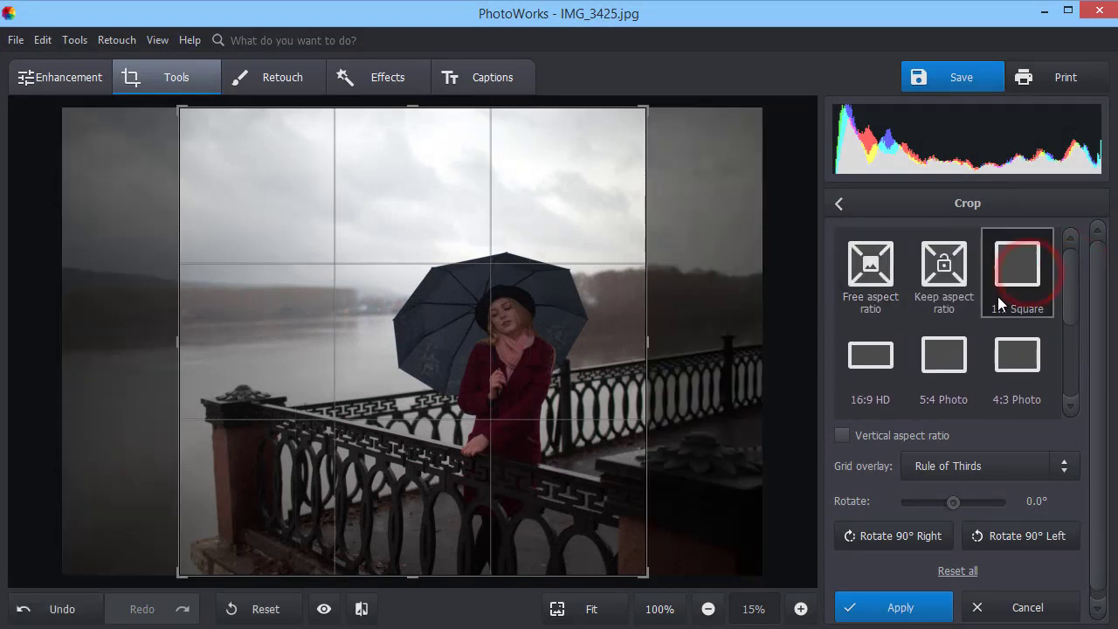
pyautogui.click(945, 353)
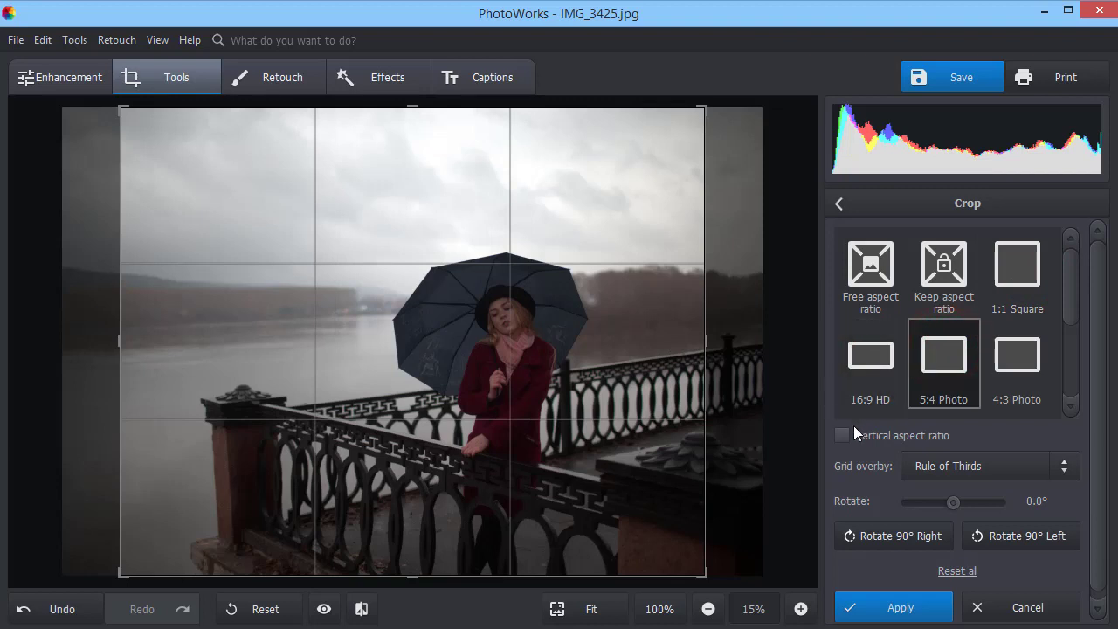
pyautogui.click(841, 439)
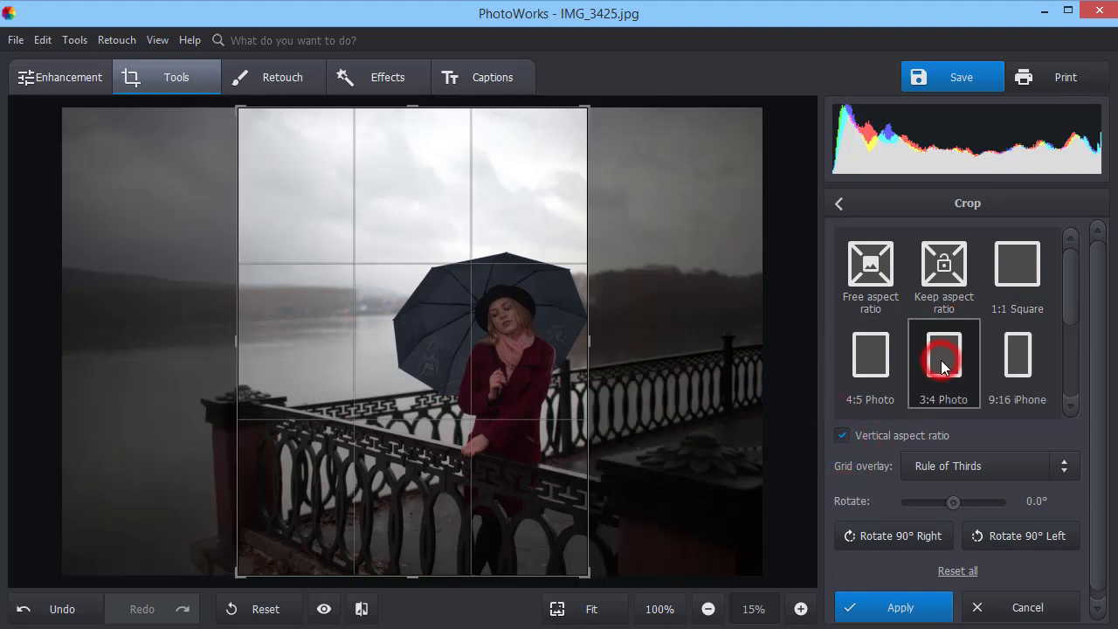
pyautogui.moveTo(554, 369); pyautogui.dragTo(588, 368)
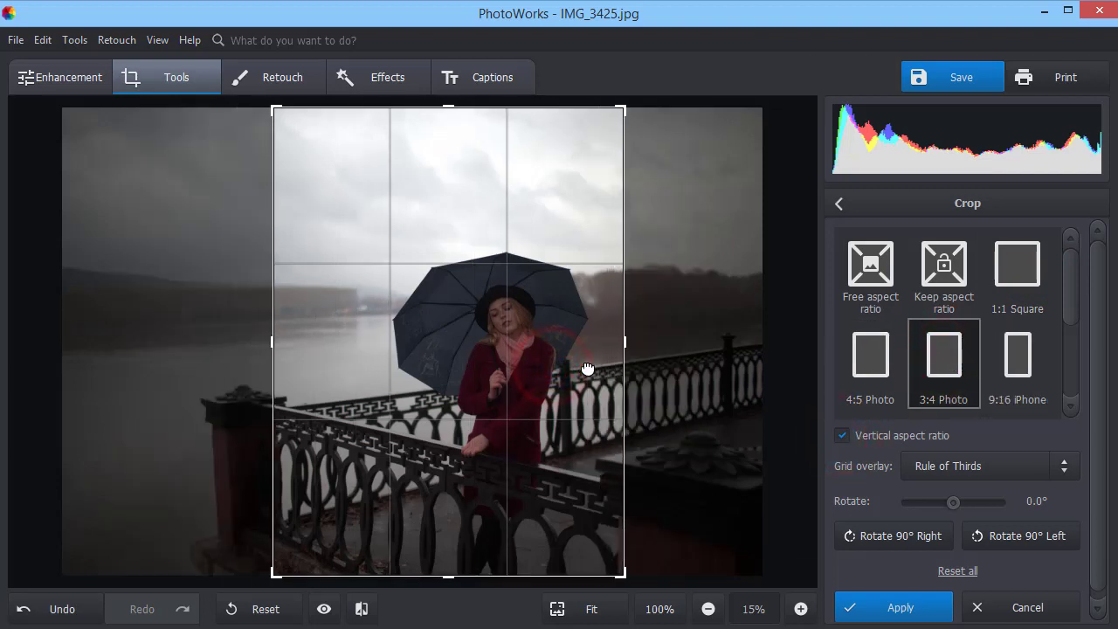
pyautogui.click(860, 333)
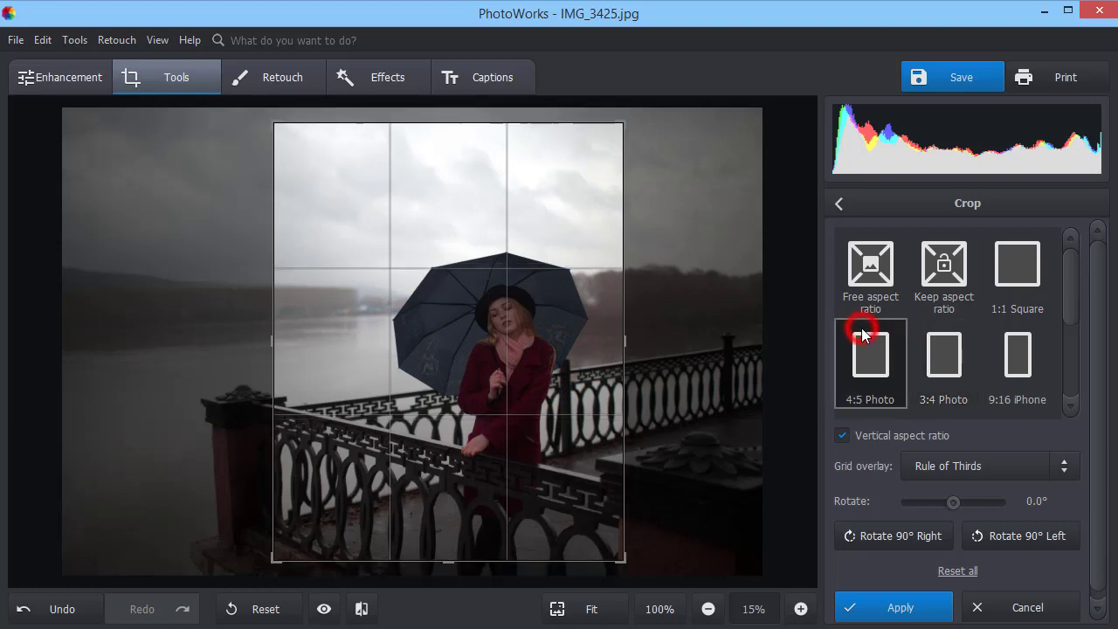
# Return to landscape, keep the original aspect ratio, and enlarge the crop frame around the woman.
pyautogui.click(842, 435)
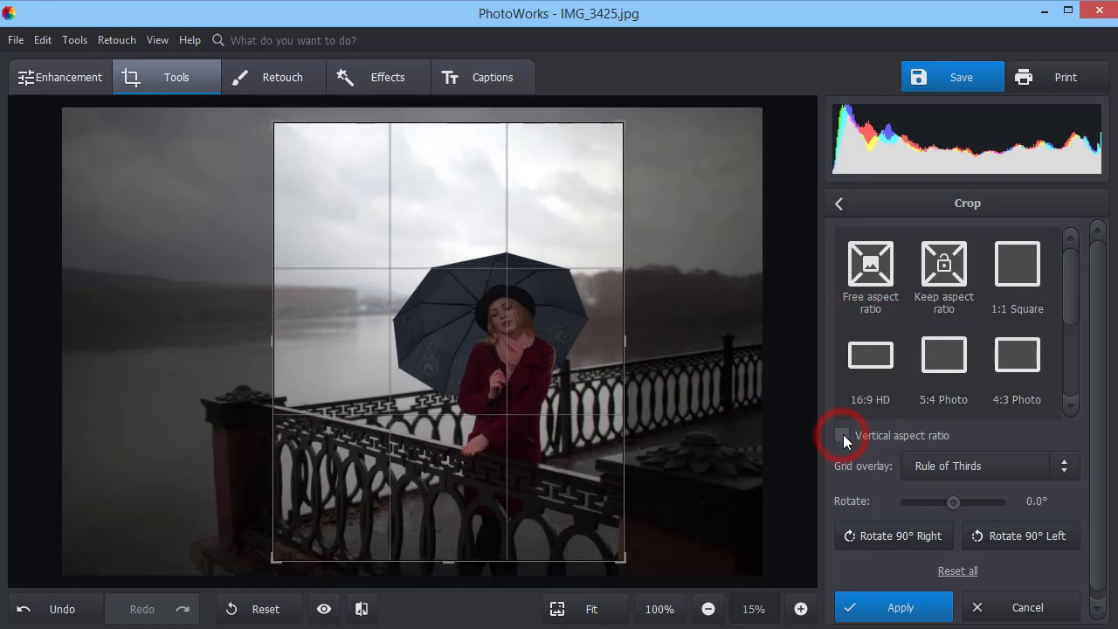
pyautogui.click(950, 277)
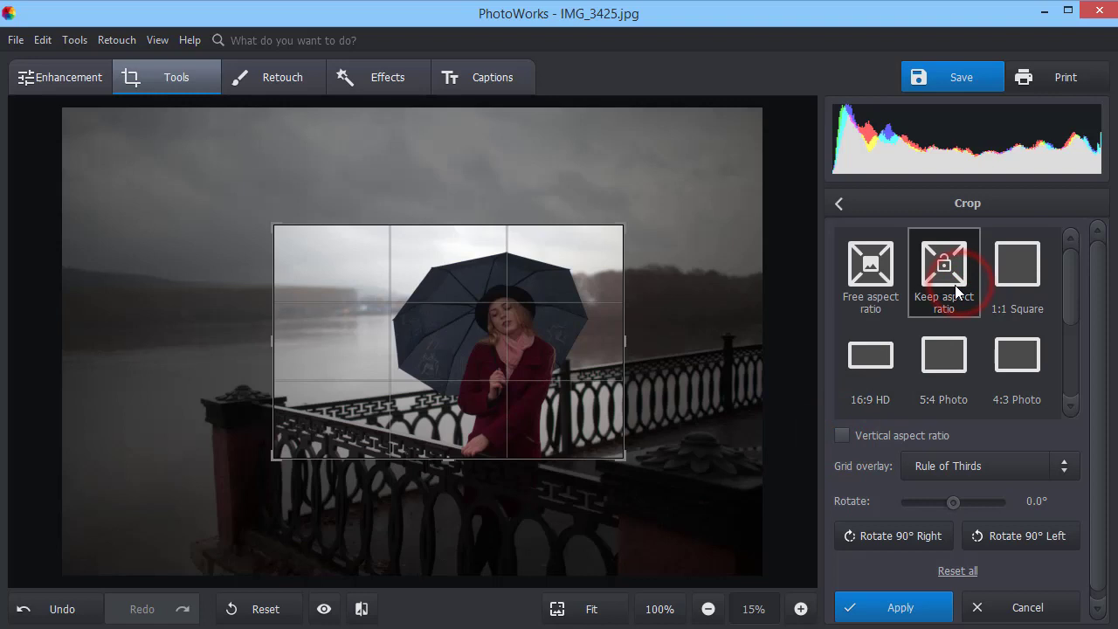
pyautogui.moveTo(623, 458); pyautogui.dragTo(679, 505)
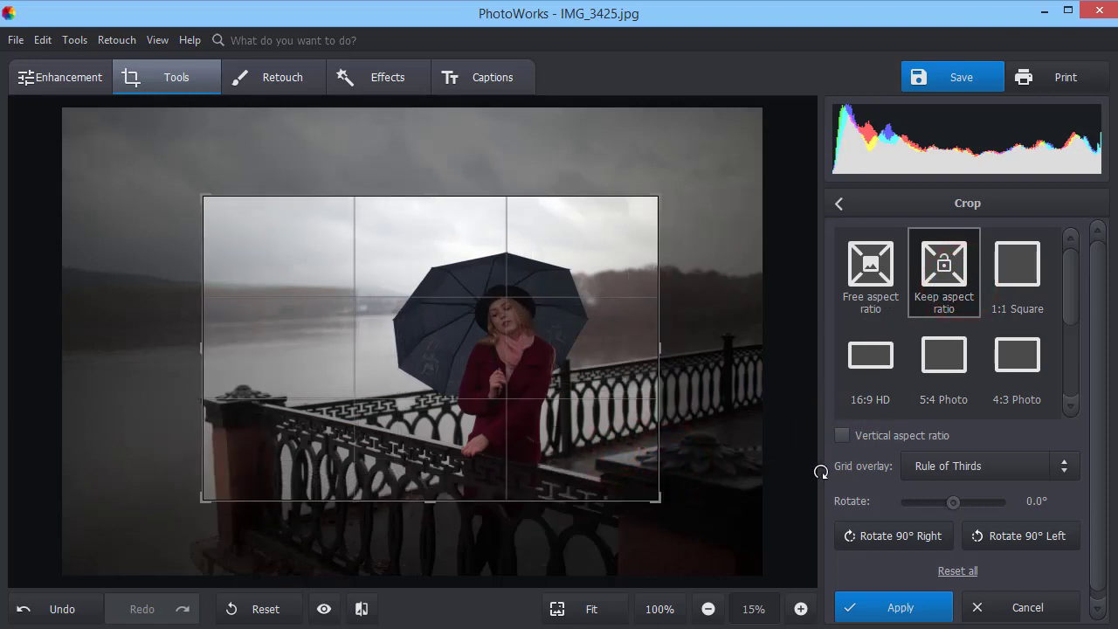
# Preview Golden ratio and Golden spiral overlays, go back to Rule of Thirds, and apply the crop.
pyautogui.click(1069, 469)
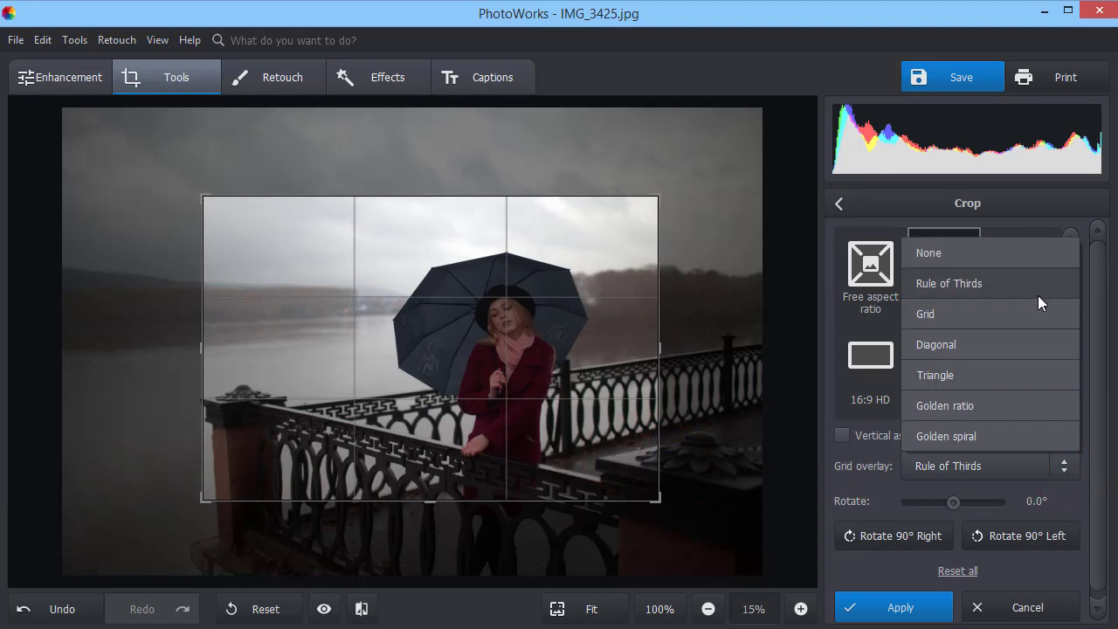
pyautogui.click(1022, 411)
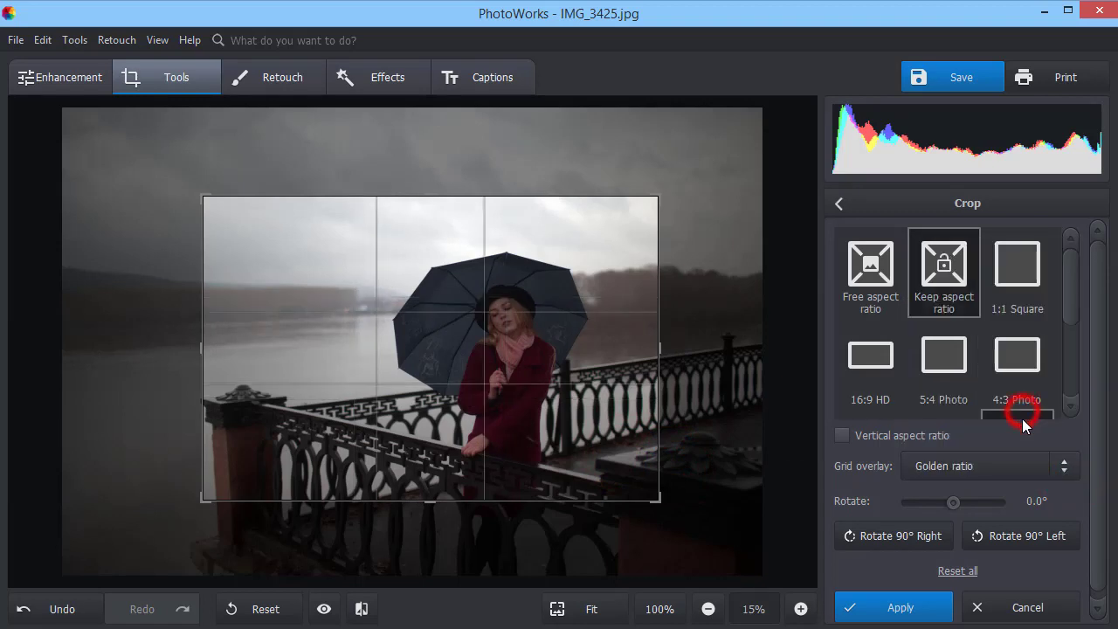
pyautogui.click(1061, 467)
pyautogui.click(1048, 435)
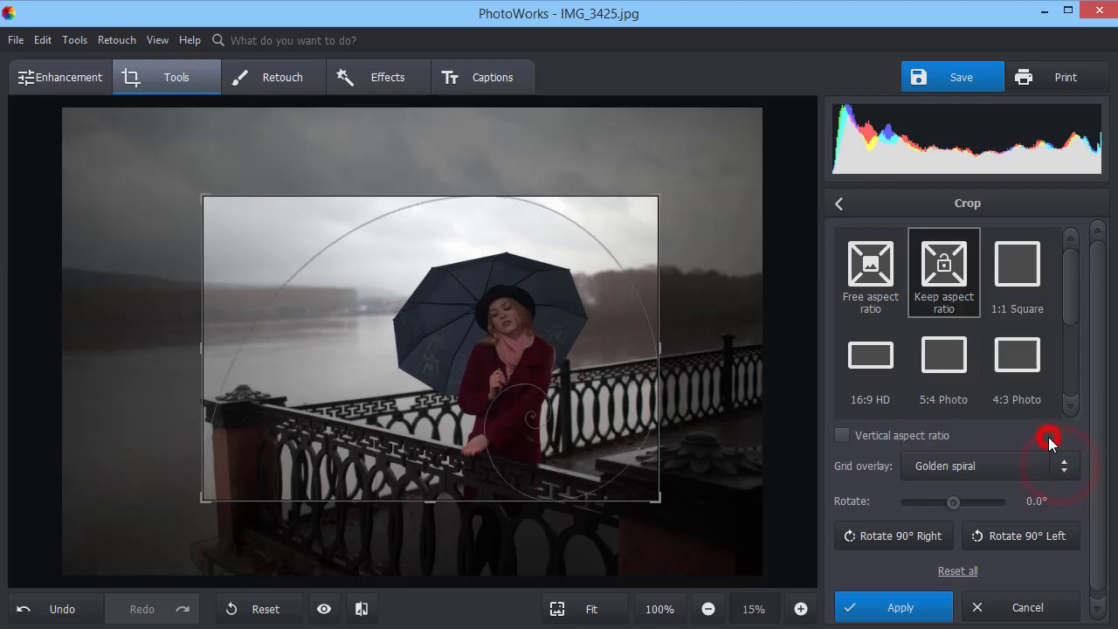
pyautogui.click(1062, 465)
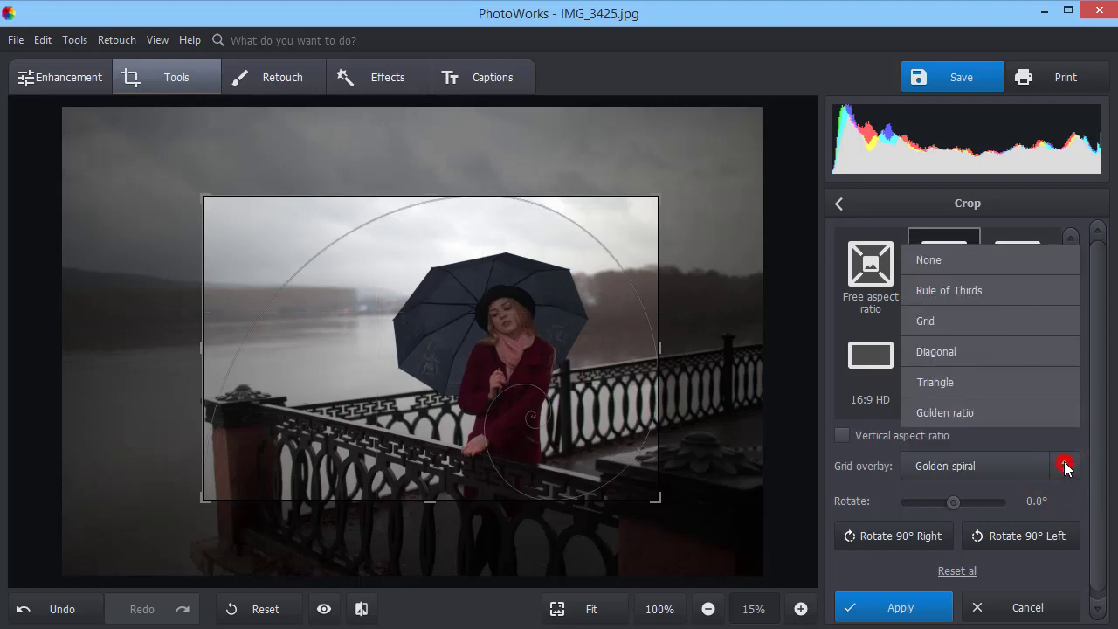
pyautogui.click(1018, 284)
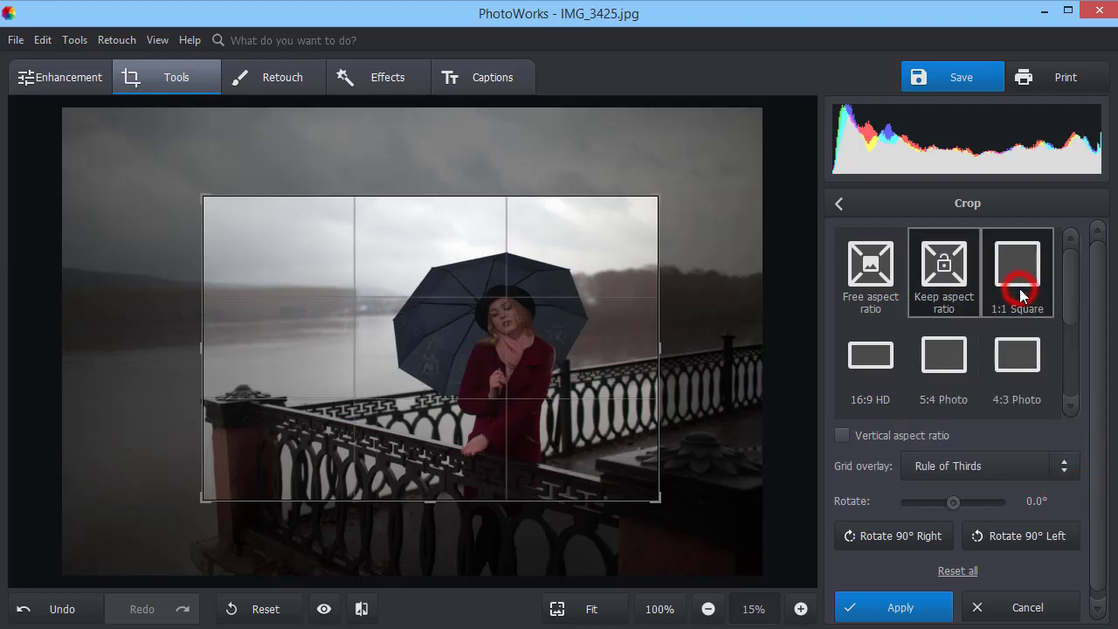
pyautogui.click(891, 607)
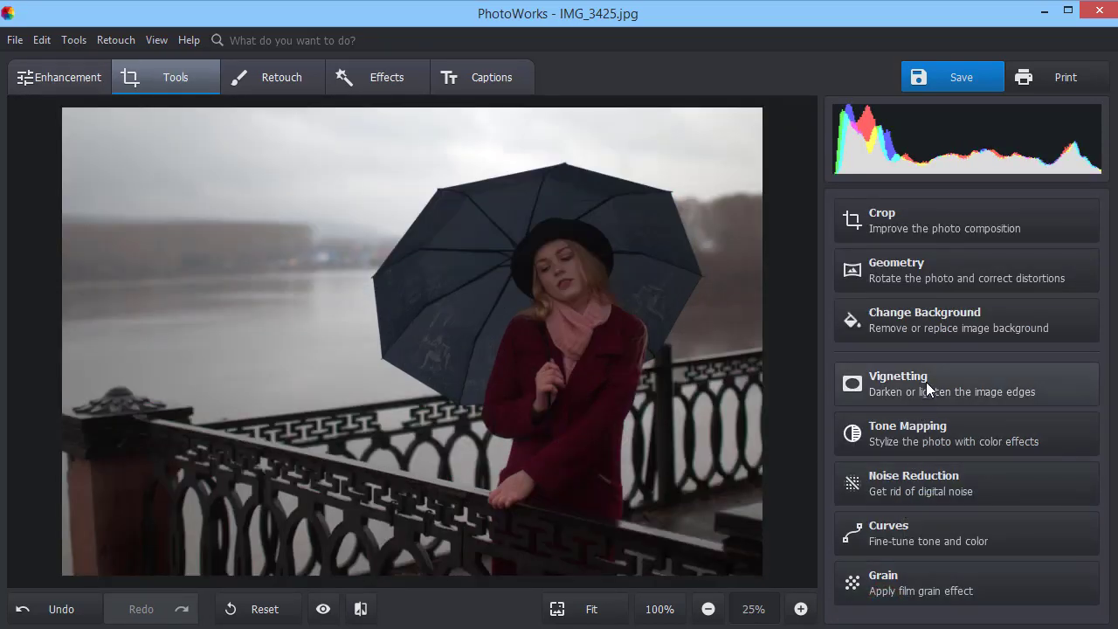
# Adjust the vignette strength, then set vignette Feather to 46 and Highlights to 19.
pyautogui.click(927, 388)
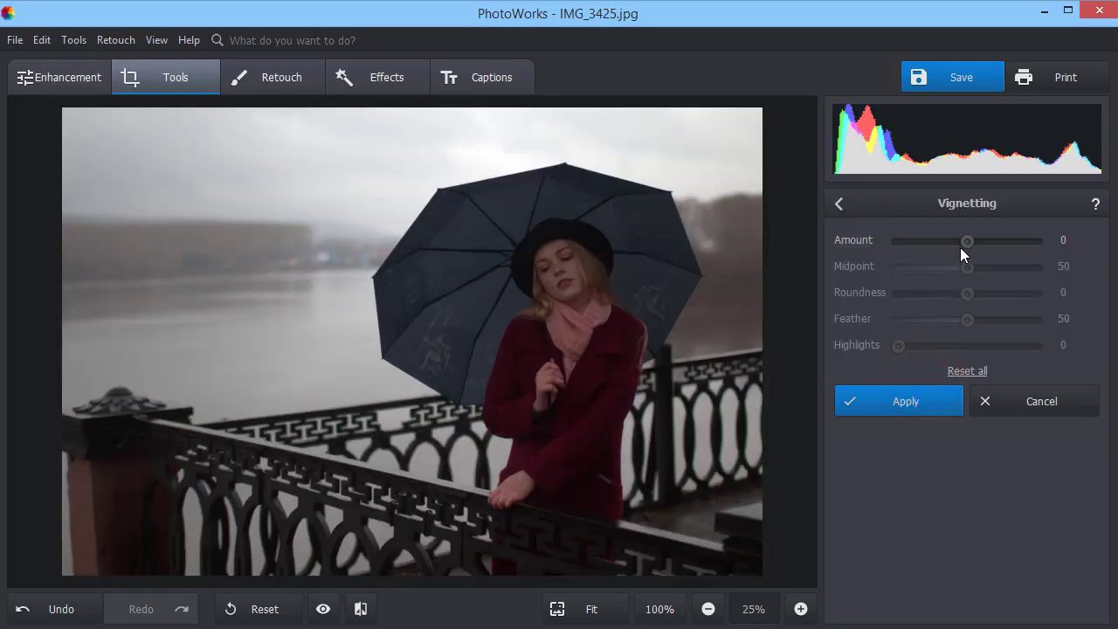
pyautogui.moveTo(960, 247); pyautogui.dragTo(971, 270)
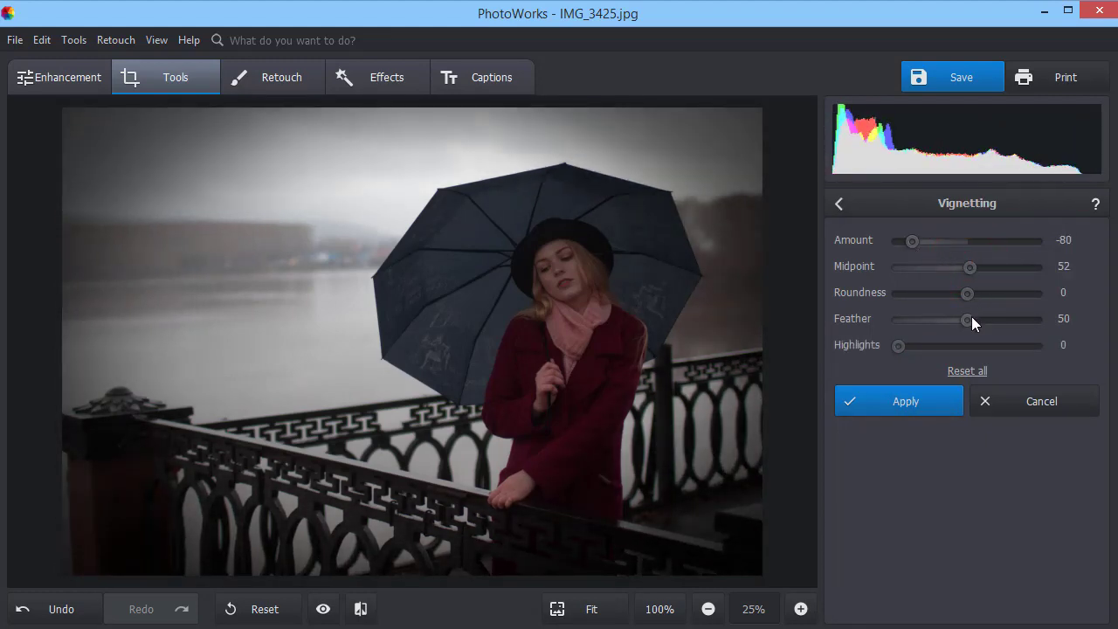
pyautogui.moveTo(971, 317); pyautogui.dragTo(961, 318)
pyautogui.moveTo(898, 346); pyautogui.dragTo(924, 351)
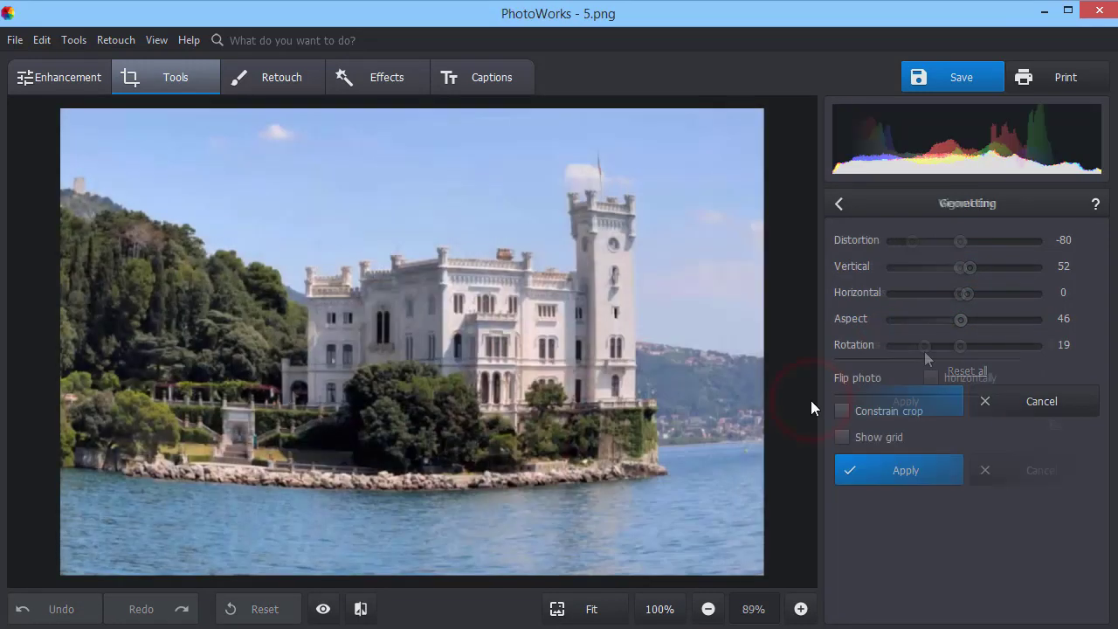
# Warp the castle photo with distortion 72, constrain the crop to hide curved edges, then compare with the original.
pyautogui.click(842, 437)
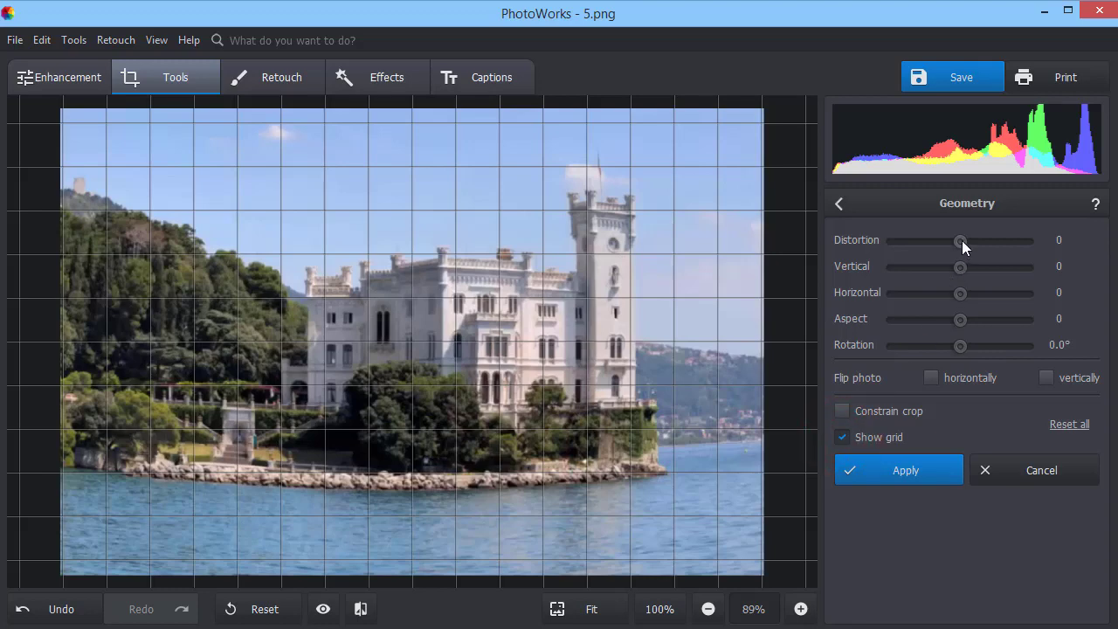
pyautogui.moveTo(961, 240); pyautogui.dragTo(1006, 241)
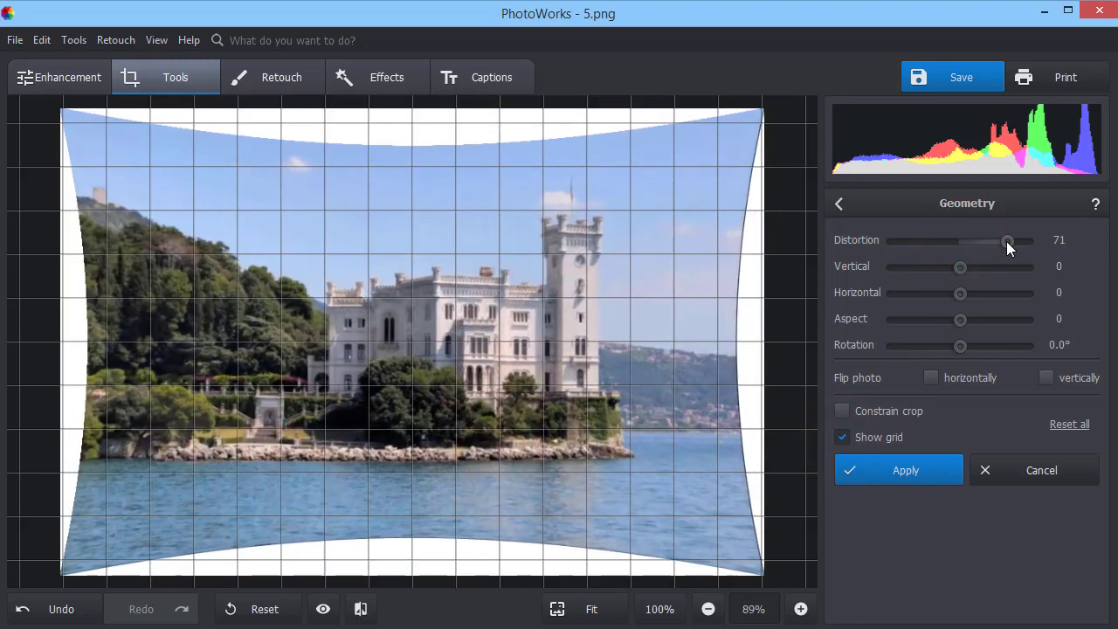
pyautogui.click(842, 411)
pyautogui.click(841, 437)
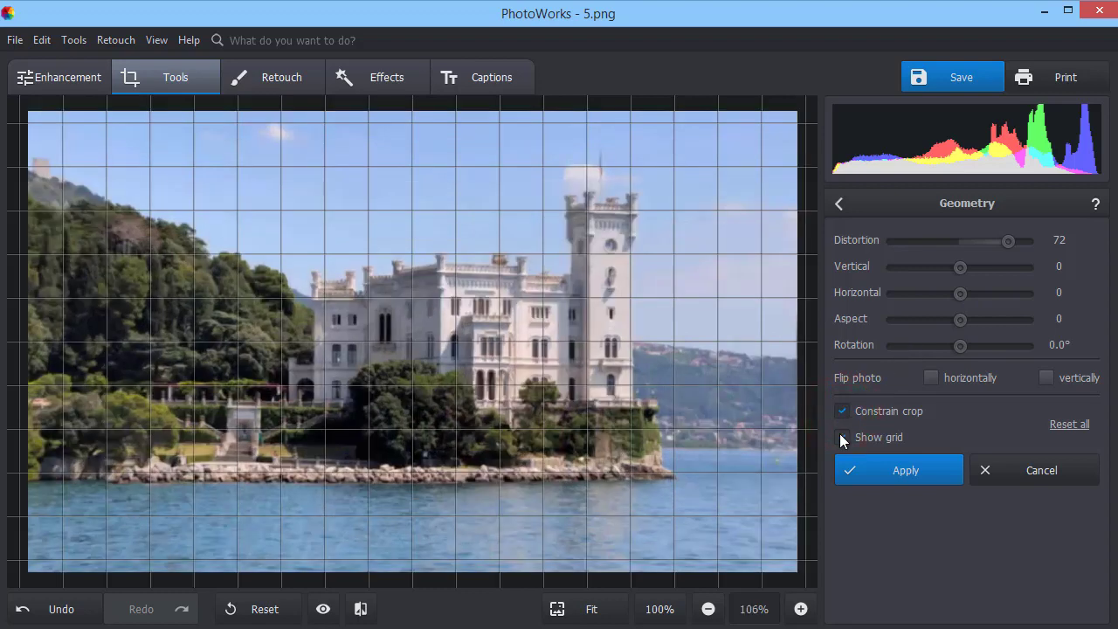
pyautogui.click(842, 437)
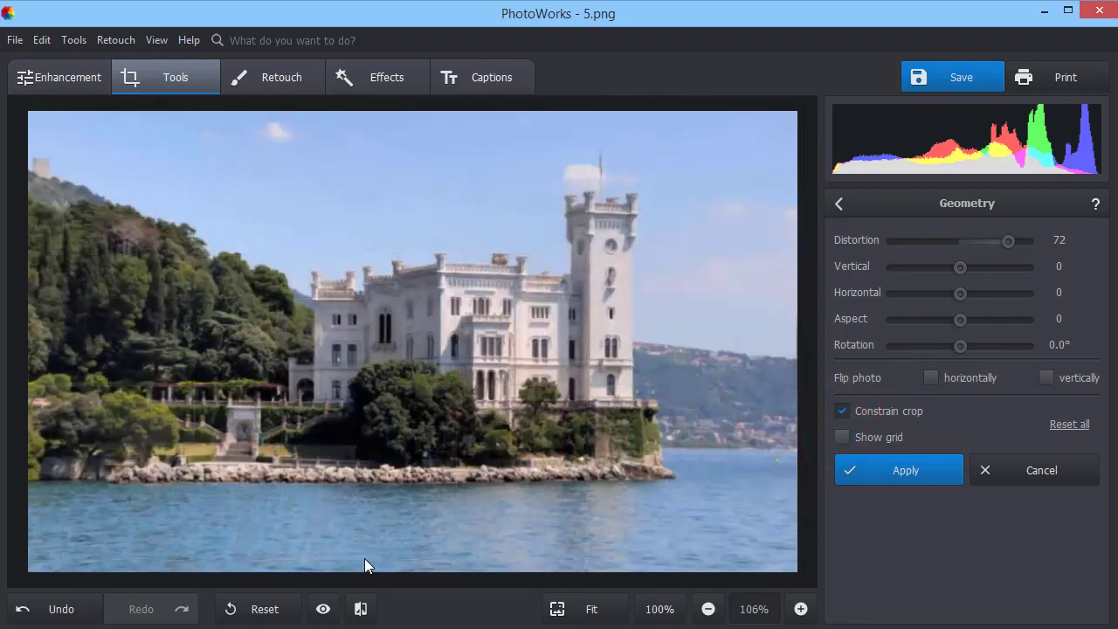
pyautogui.click(325, 609)
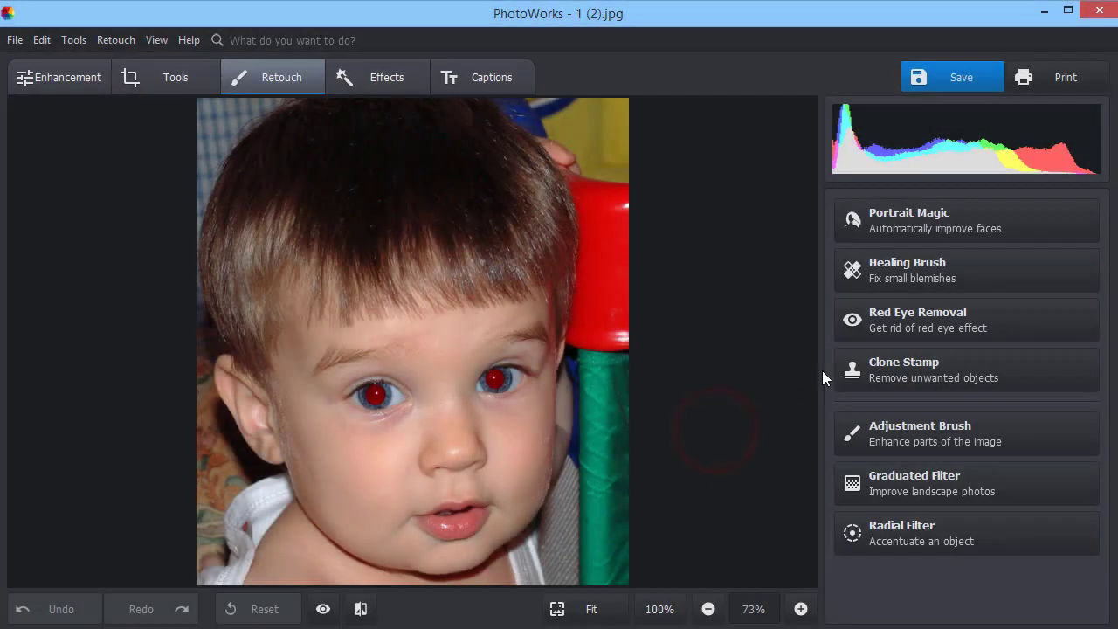
# Remove the red eye from the toddler's right and left pupils and apply the correction.
pyautogui.click(900, 325)
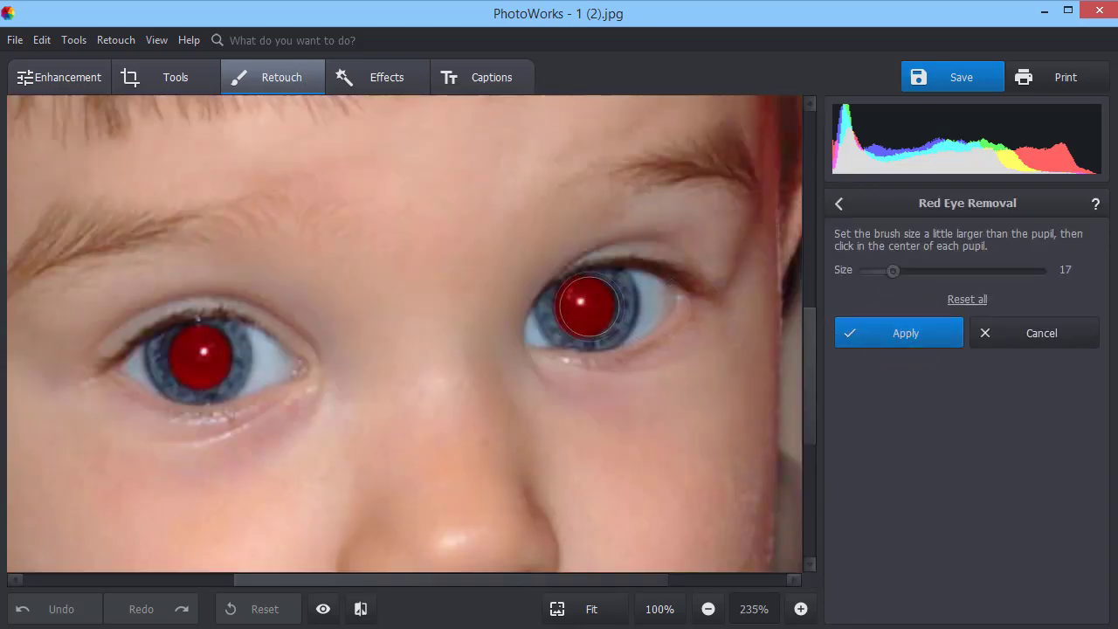
pyautogui.click(583, 304)
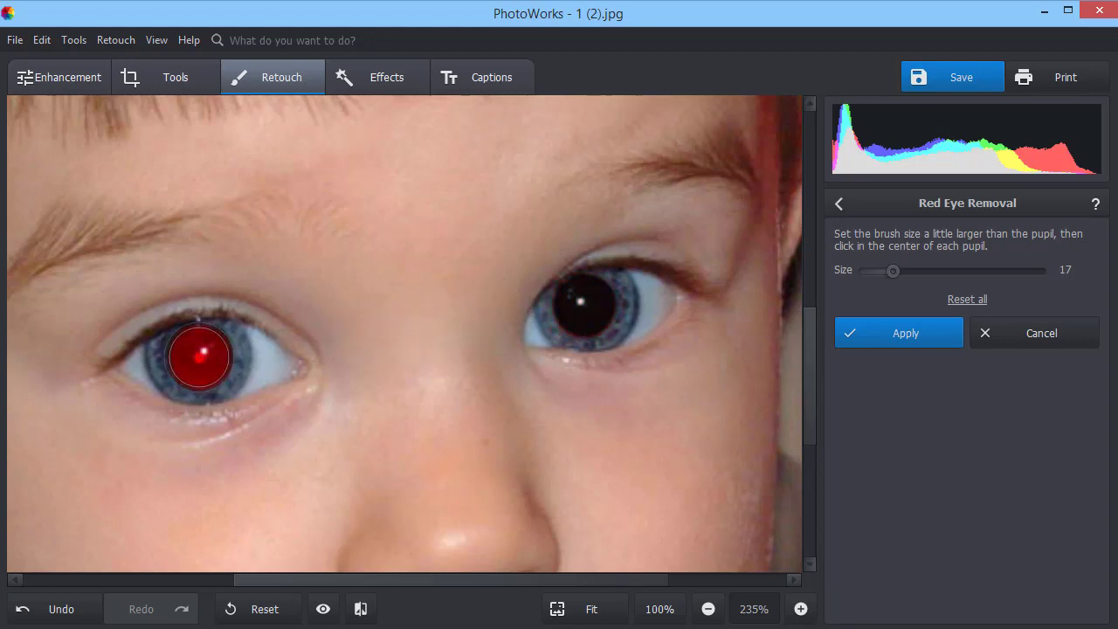
pyautogui.click(201, 353)
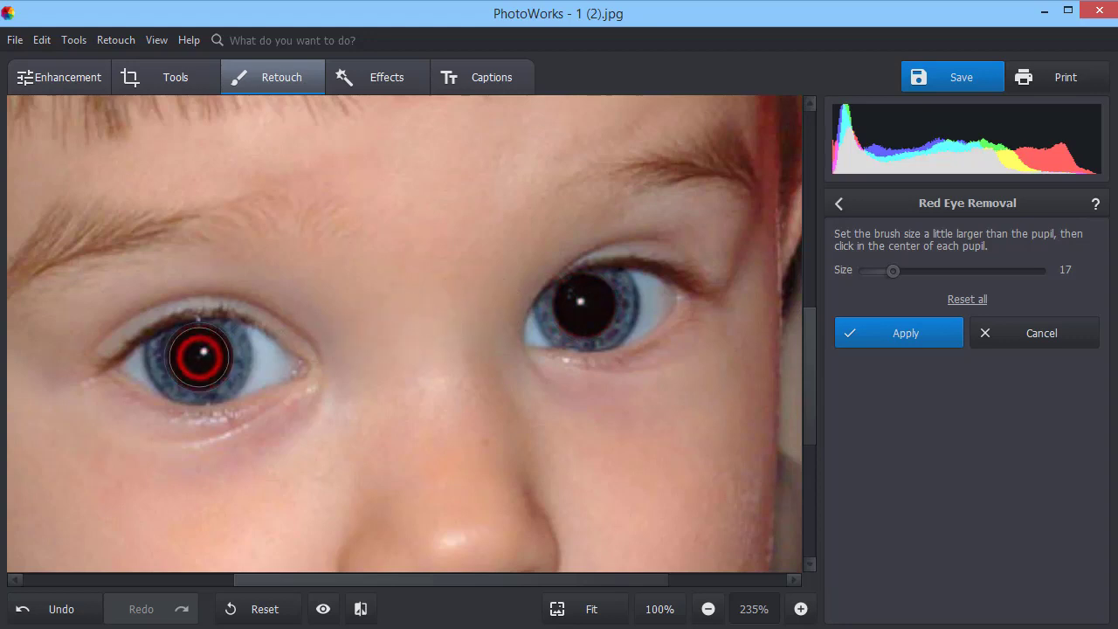
pyautogui.click(879, 337)
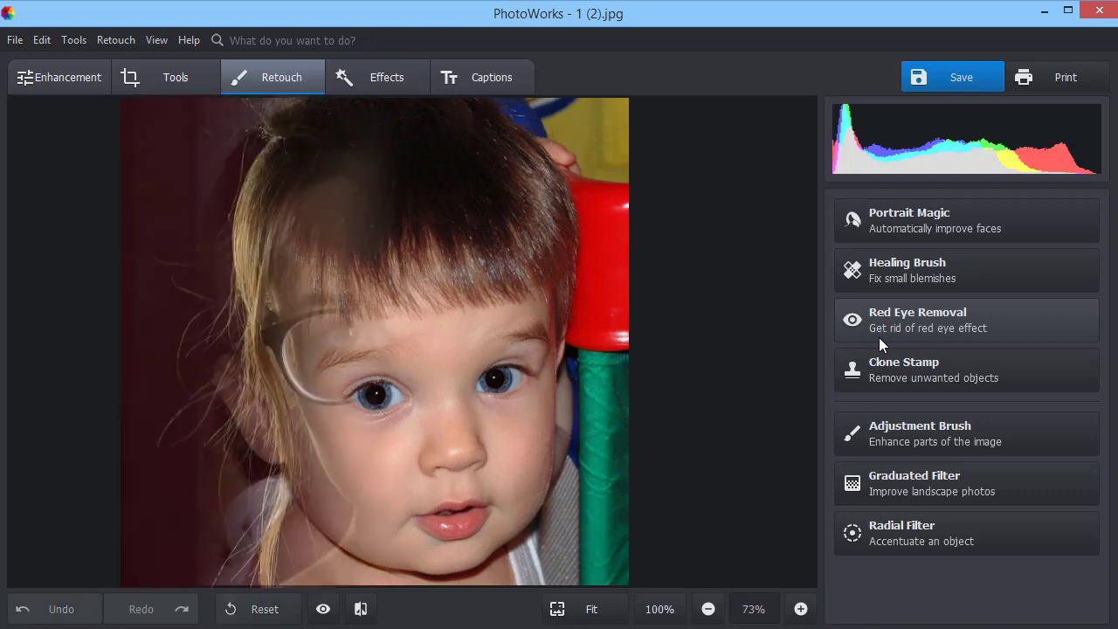
# Heal the forehead blemish and two chin blemishes with a size 13.3 brush, then compare before/after.
pyautogui.click(884, 271)
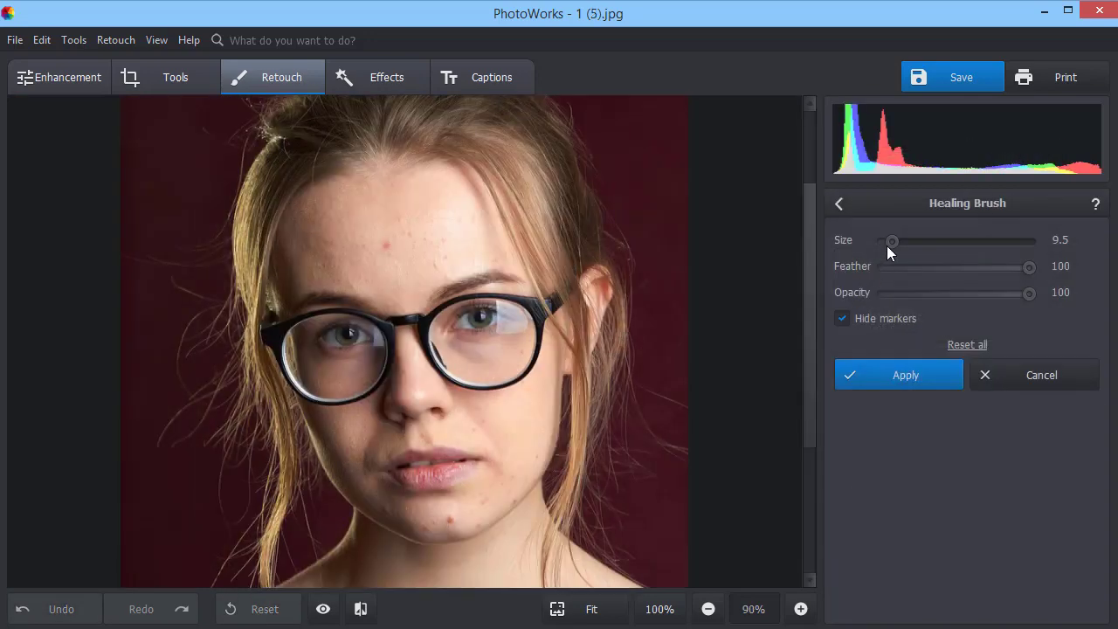
pyautogui.moveTo(897, 242); pyautogui.dragTo(901, 242)
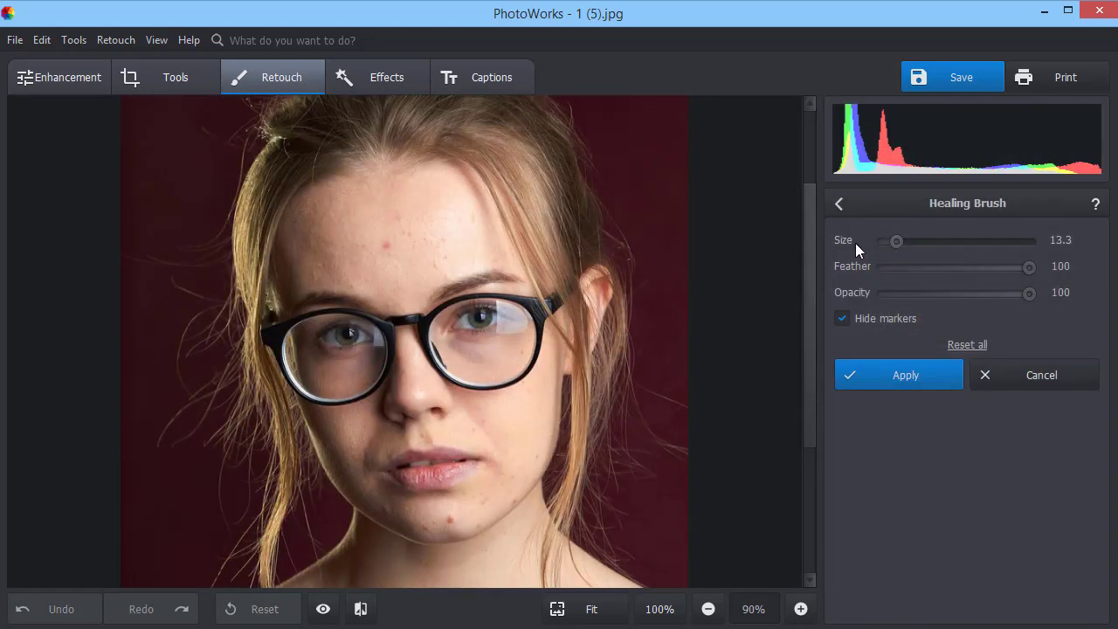
pyautogui.click(387, 245)
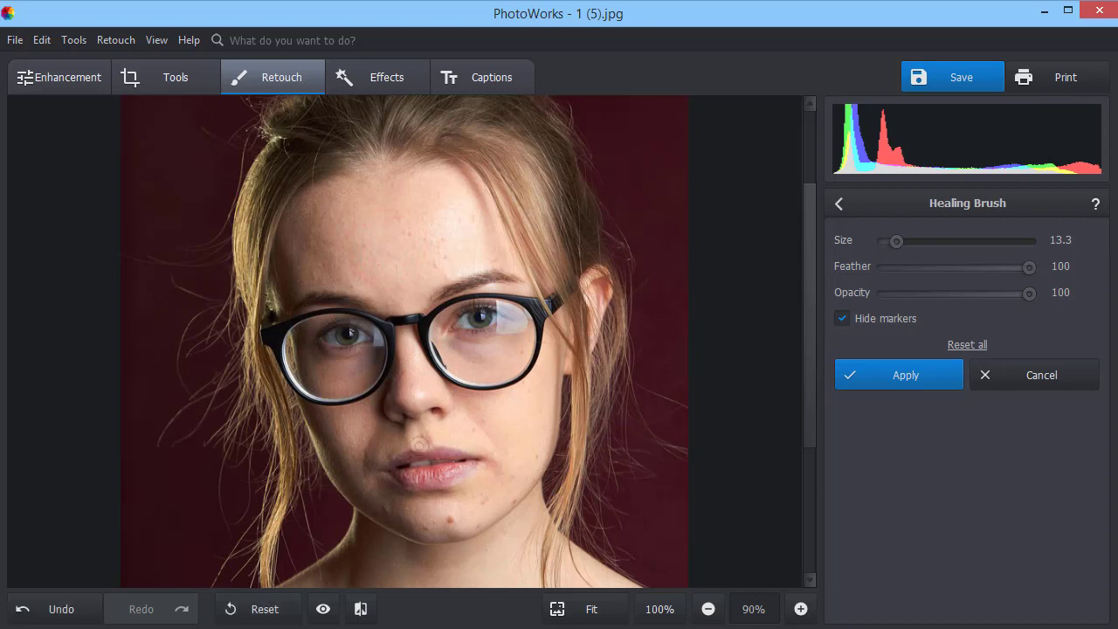
pyautogui.click(449, 517)
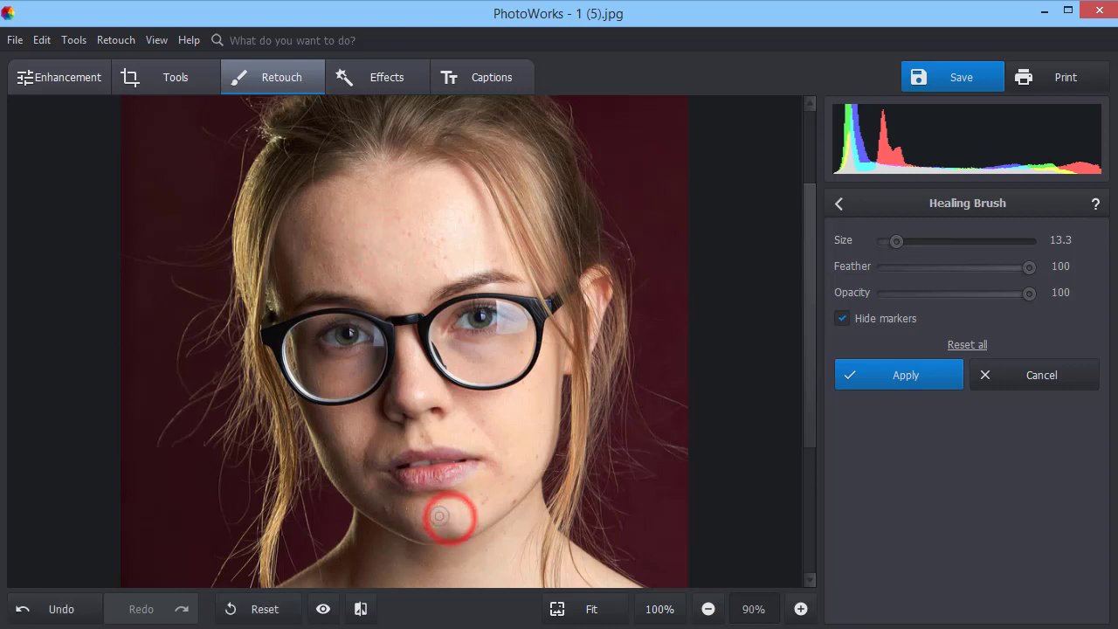
pyautogui.click(389, 508)
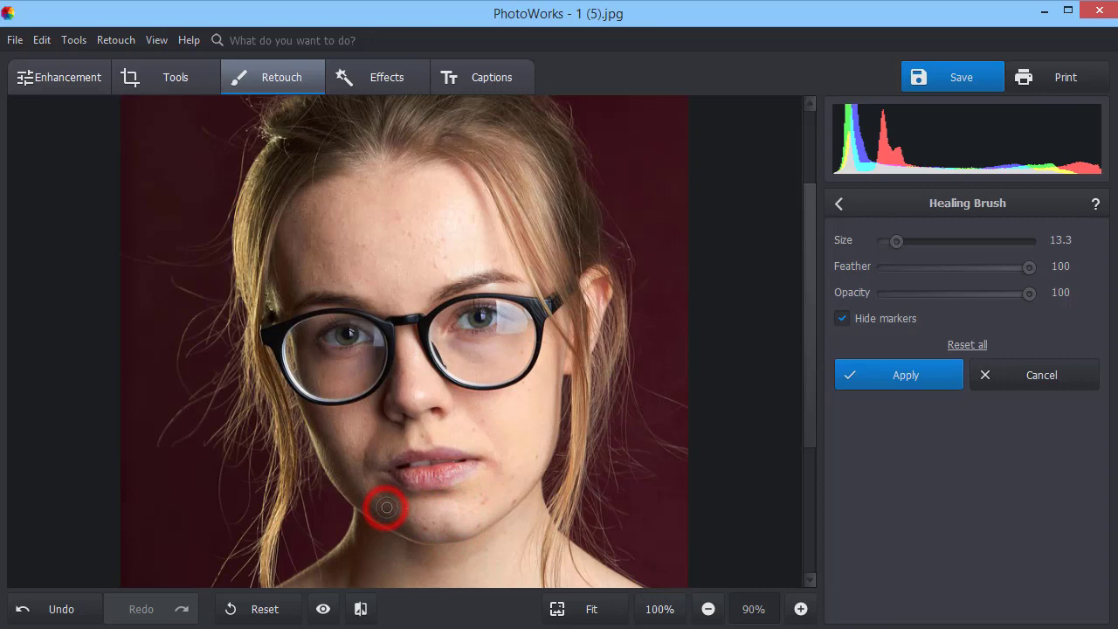
pyautogui.click(361, 609)
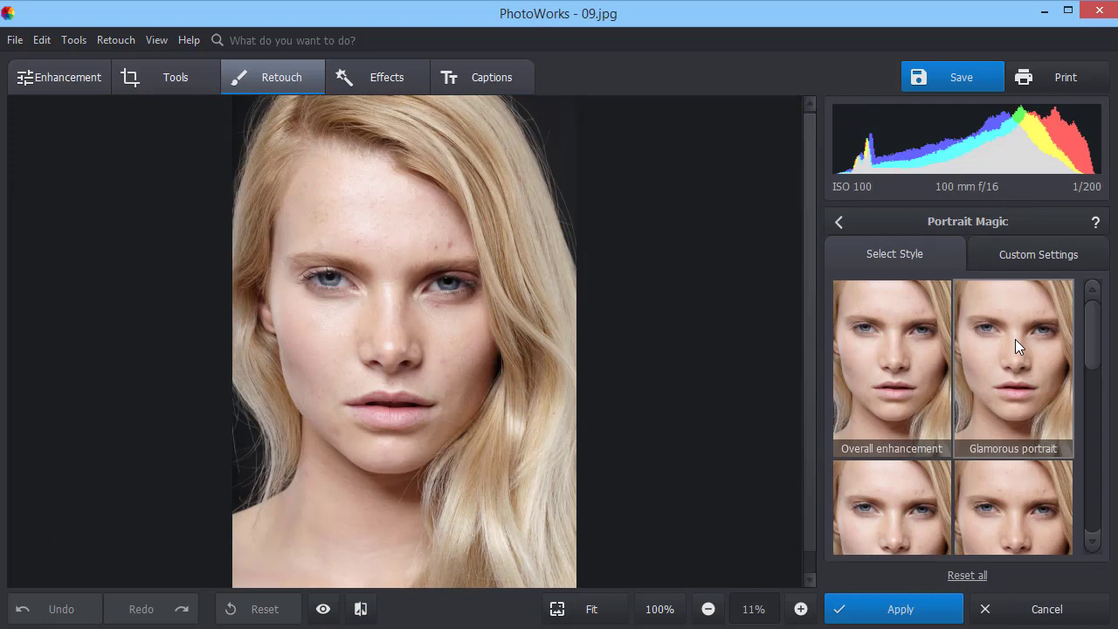
# Apply the Glamorous portrait and Remove face shine presets, then glance at the original photo.
pyautogui.click(1015, 344)
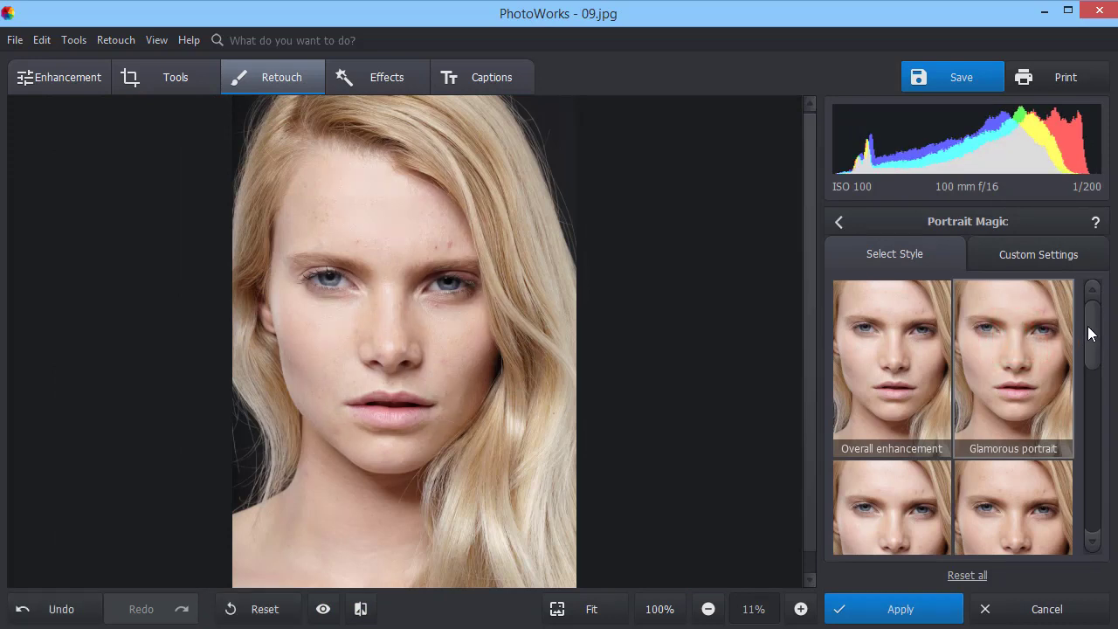
pyautogui.moveTo(1090, 330); pyautogui.dragTo(1086, 406)
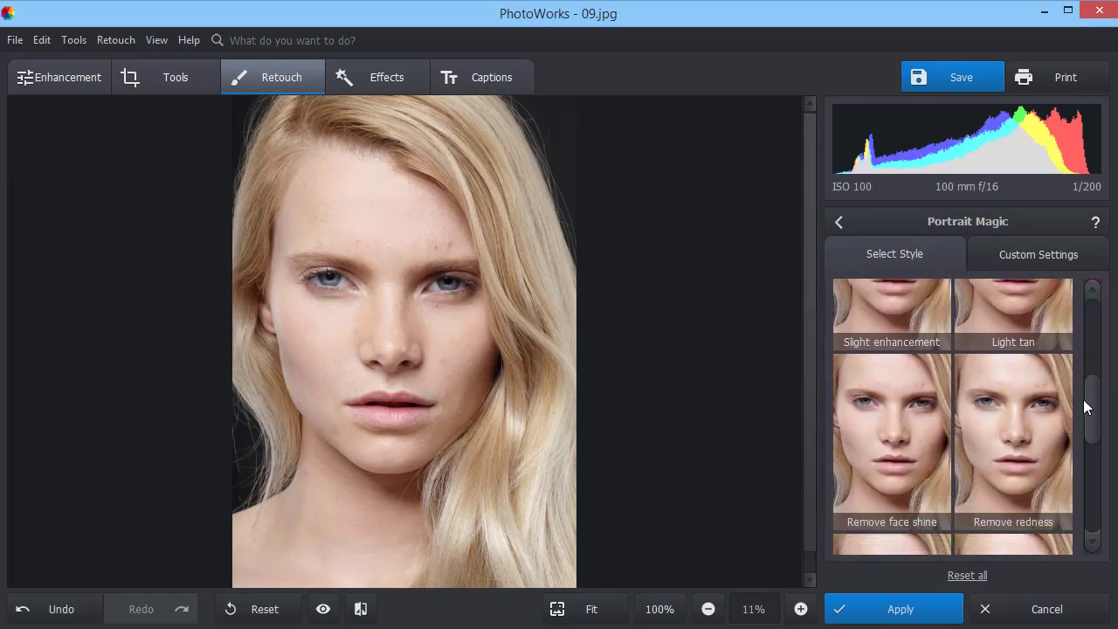
pyautogui.click(921, 423)
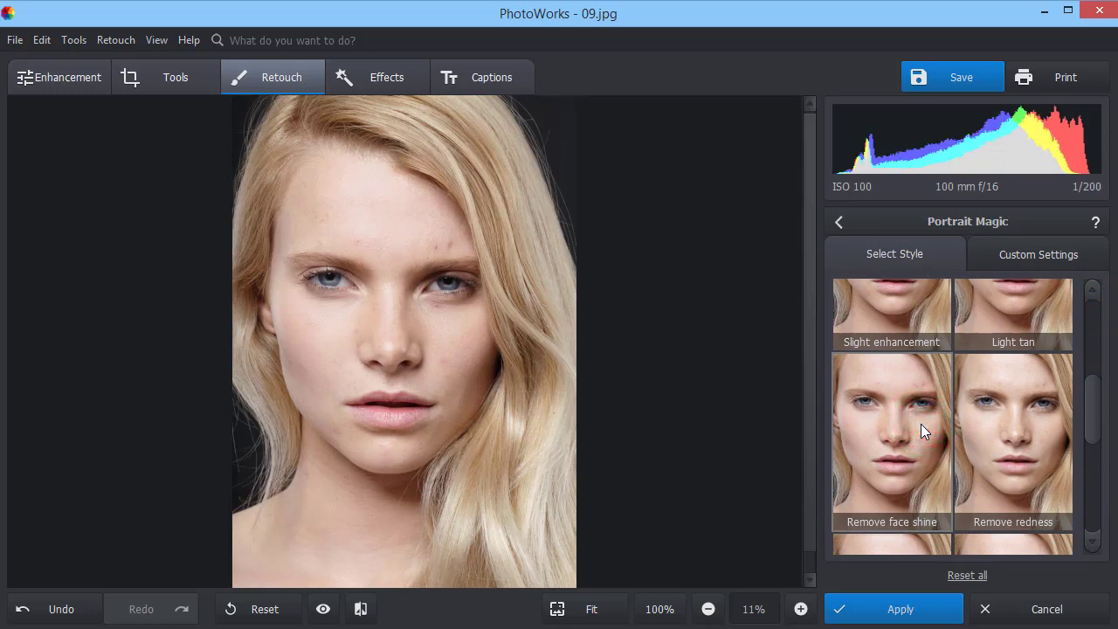
pyautogui.click(324, 609)
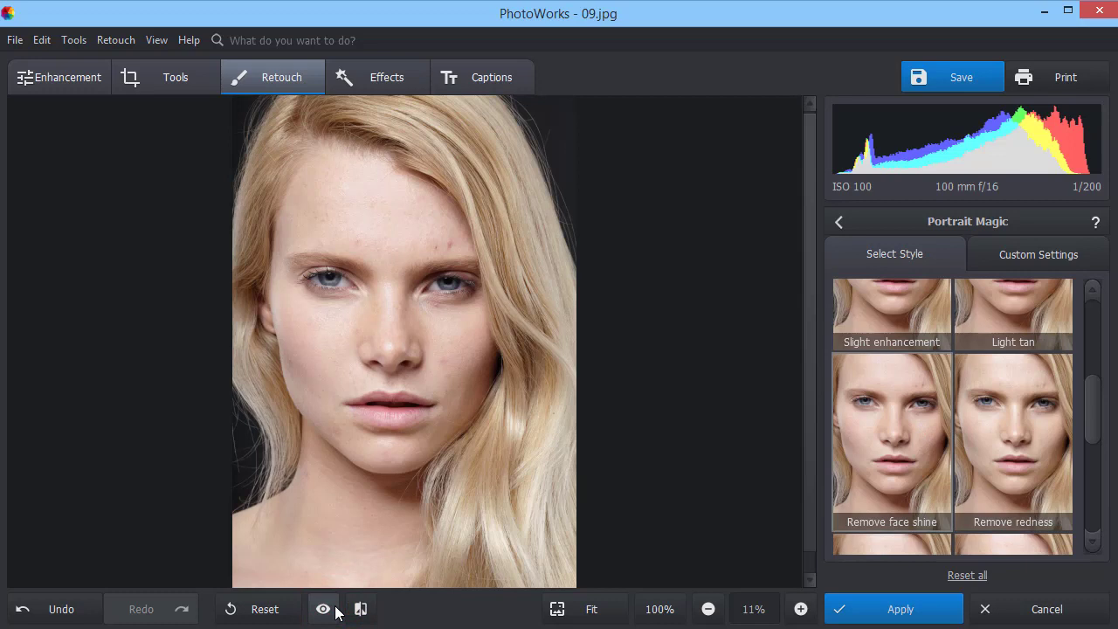
# In custom settings, set skin smoothing 58, redness correction, glare reduction 50, lightest manual skin tone, eye contrast 65.
pyautogui.click(1046, 252)
pyautogui.moveTo(1098, 428); pyautogui.dragTo(1105, 312)
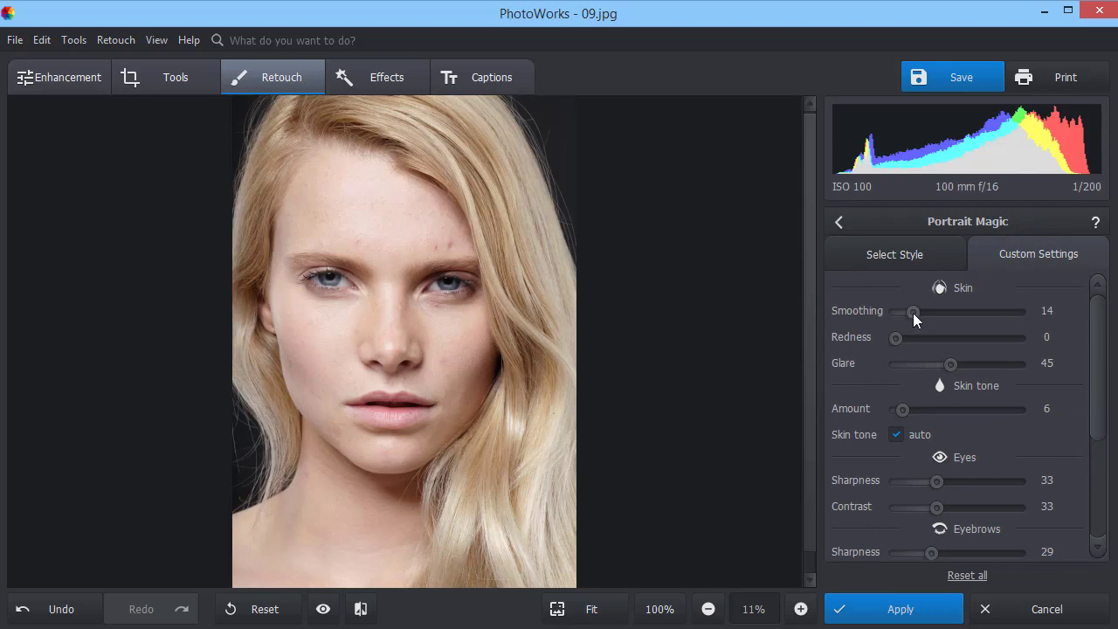
pyautogui.moveTo(912, 313); pyautogui.dragTo(995, 308)
pyautogui.moveTo(898, 338); pyautogui.dragTo(920, 330)
pyautogui.moveTo(951, 365); pyautogui.dragTo(958, 366)
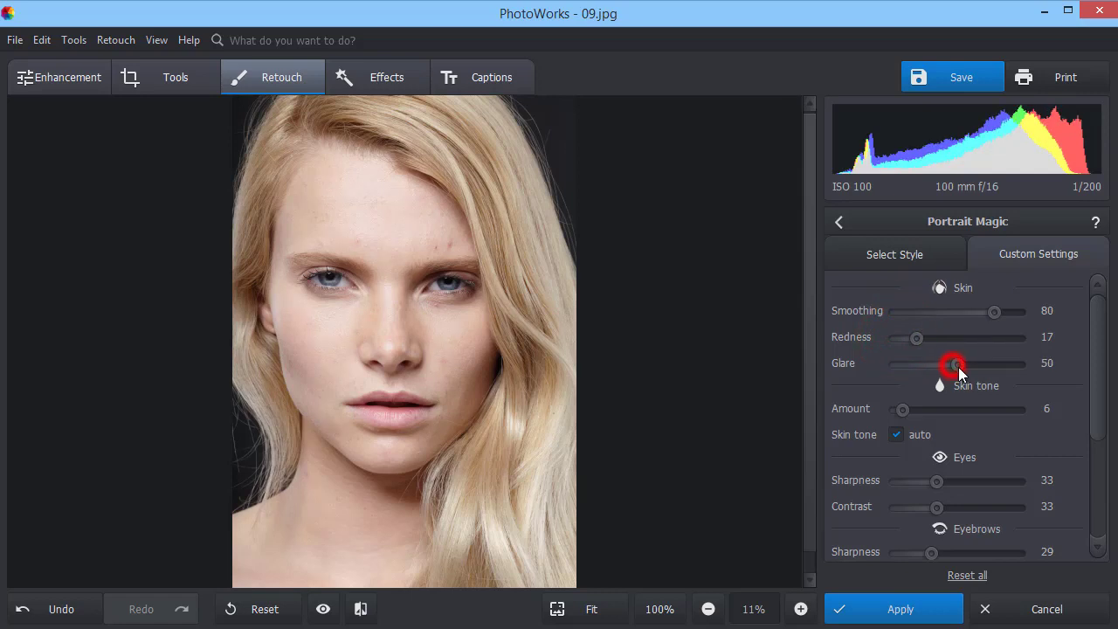
pyautogui.moveTo(904, 408); pyautogui.dragTo(961, 408)
pyautogui.click(896, 434)
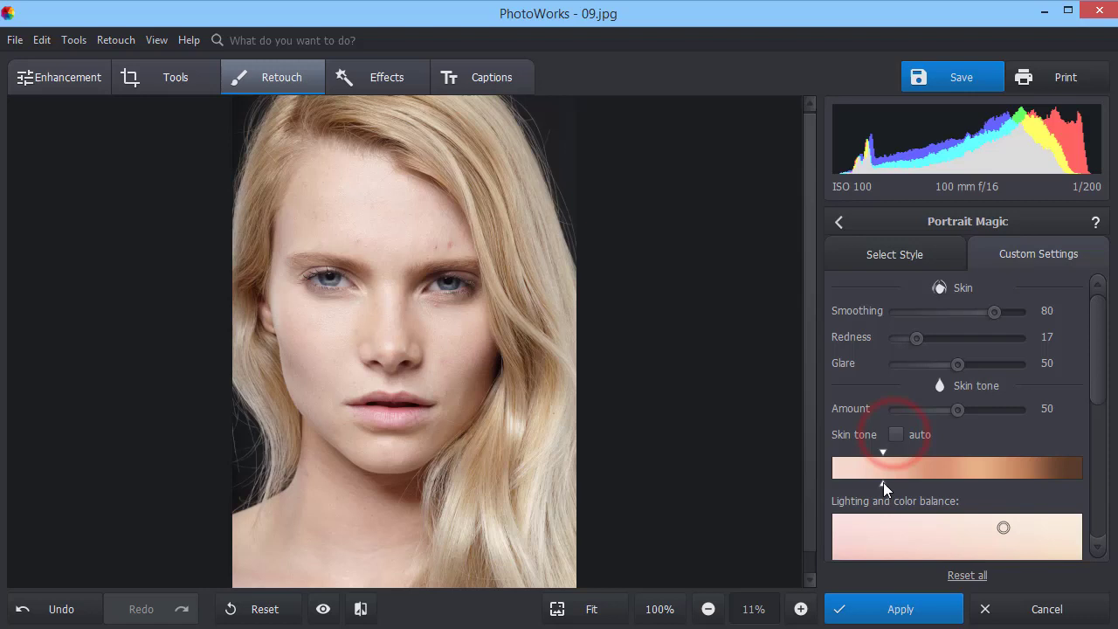
pyautogui.moveTo(883, 482); pyautogui.dragTo(830, 483)
pyautogui.moveTo(1095, 375)
pyautogui.mouseDown()
pyautogui.moveTo(1098, 436)
pyautogui.moveTo(1080, 419)
pyautogui.moveTo(1090, 480)
pyautogui.mouseUp()
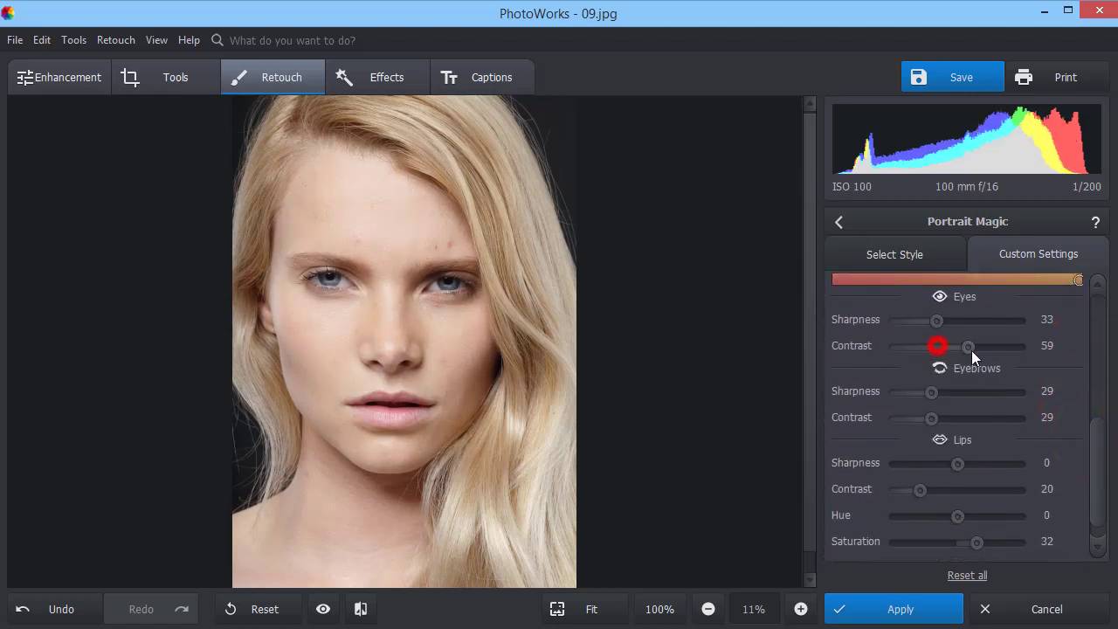
pyautogui.moveTo(971, 350); pyautogui.dragTo(976, 346)
pyautogui.moveTo(1097, 463); pyautogui.dragTo(1097, 478)
# Raise lip contrast to 38, darken lip luminance to -46, and apply the portrait retouch.
pyautogui.click(922, 464)
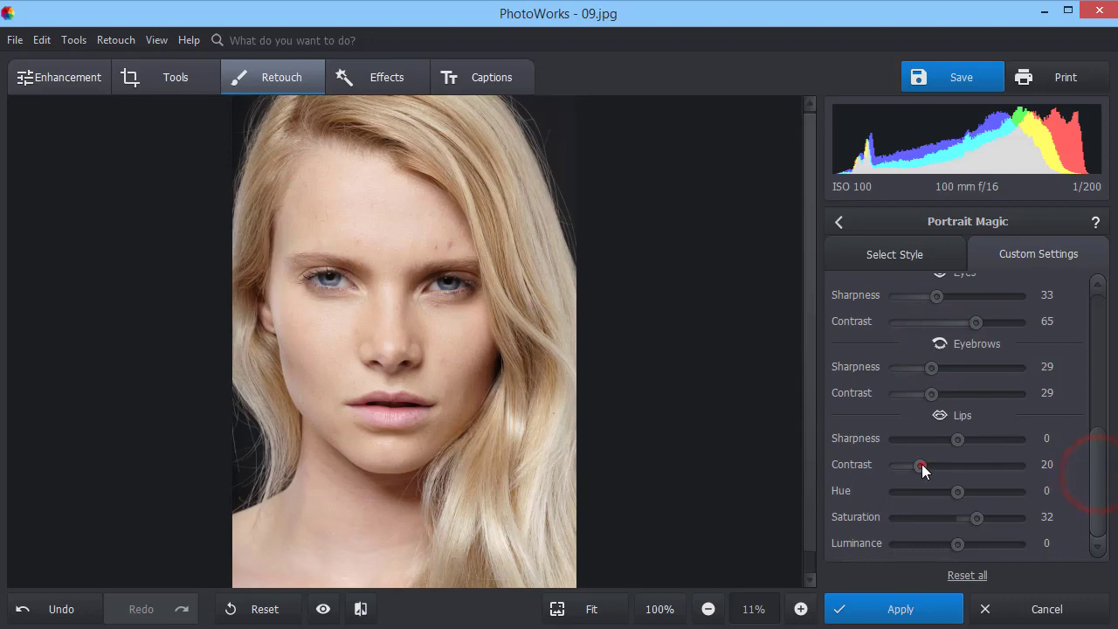
pyautogui.moveTo(922, 464); pyautogui.dragTo(946, 467)
pyautogui.moveTo(959, 542); pyautogui.dragTo(936, 543)
pyautogui.click(887, 605)
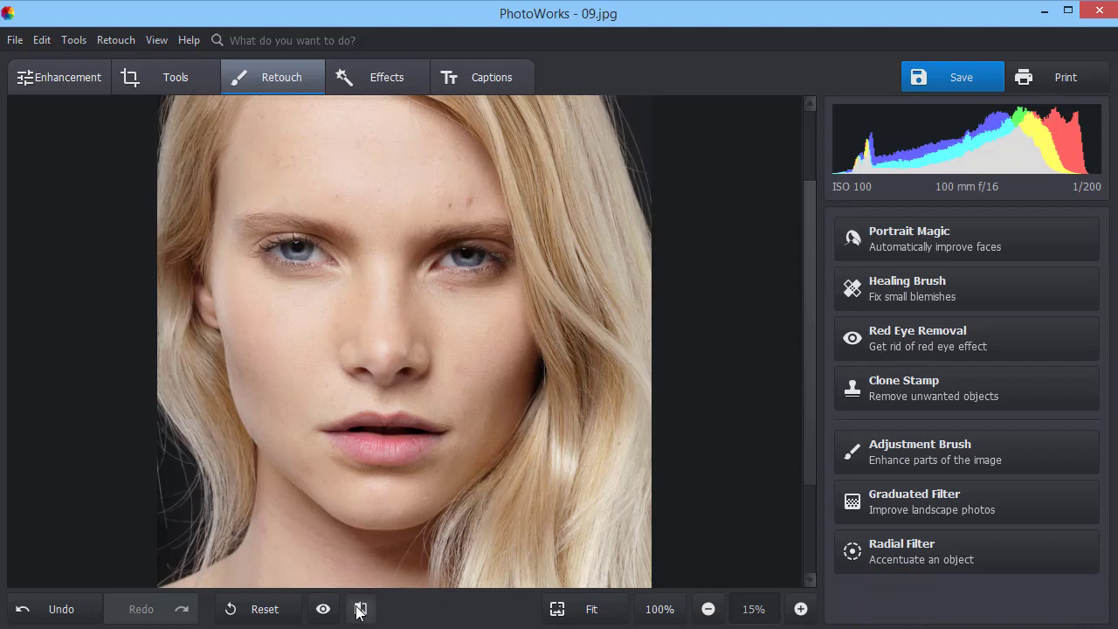
# Clone the power lines out of the 101.jpg landscape sky, apply, and compare with the original.
pyautogui.click(360, 609)
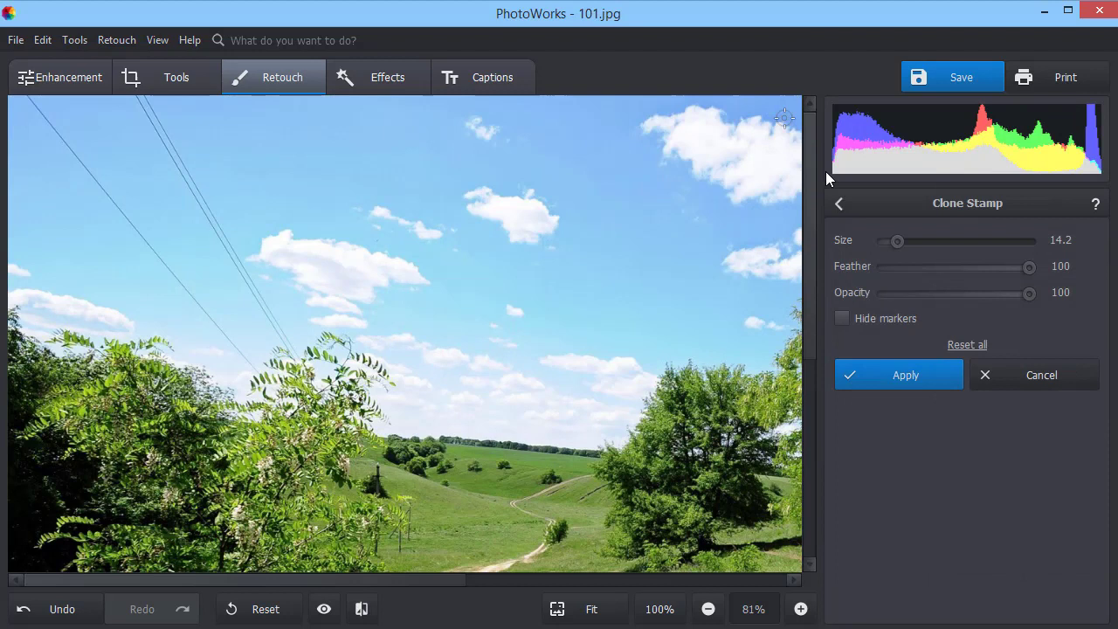
pyautogui.moveTo(893, 241); pyautogui.dragTo(903, 243)
pyautogui.moveTo(142, 100)
pyautogui.mouseDown()
pyautogui.moveTo(290, 353)
pyautogui.moveTo(155, 105)
pyautogui.mouseUp()
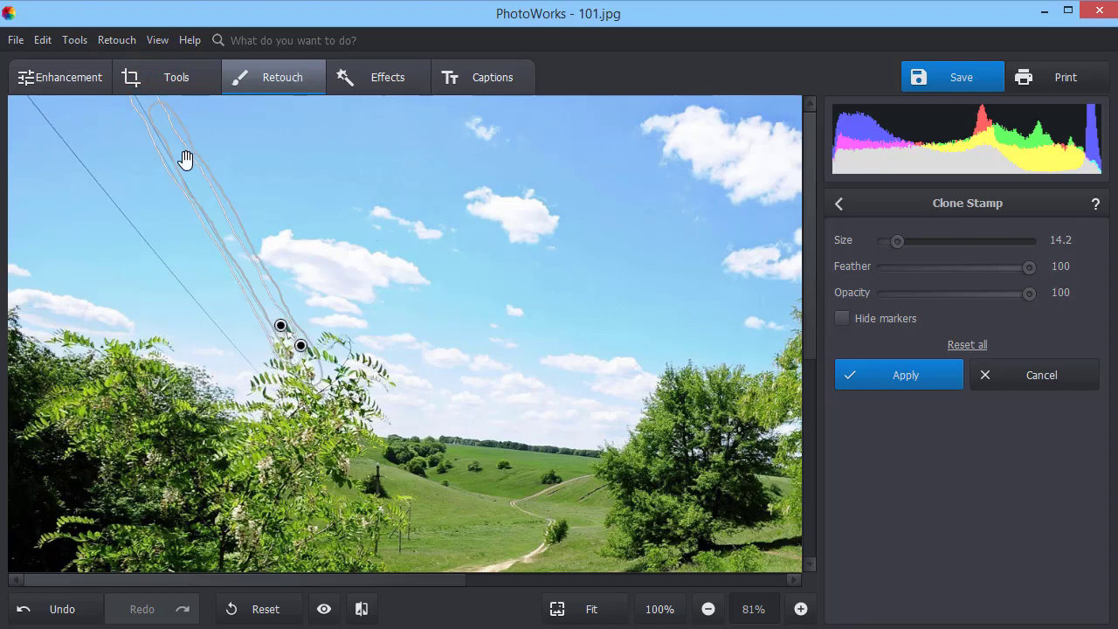
pyautogui.moveTo(167, 167); pyautogui.dragTo(163, 173)
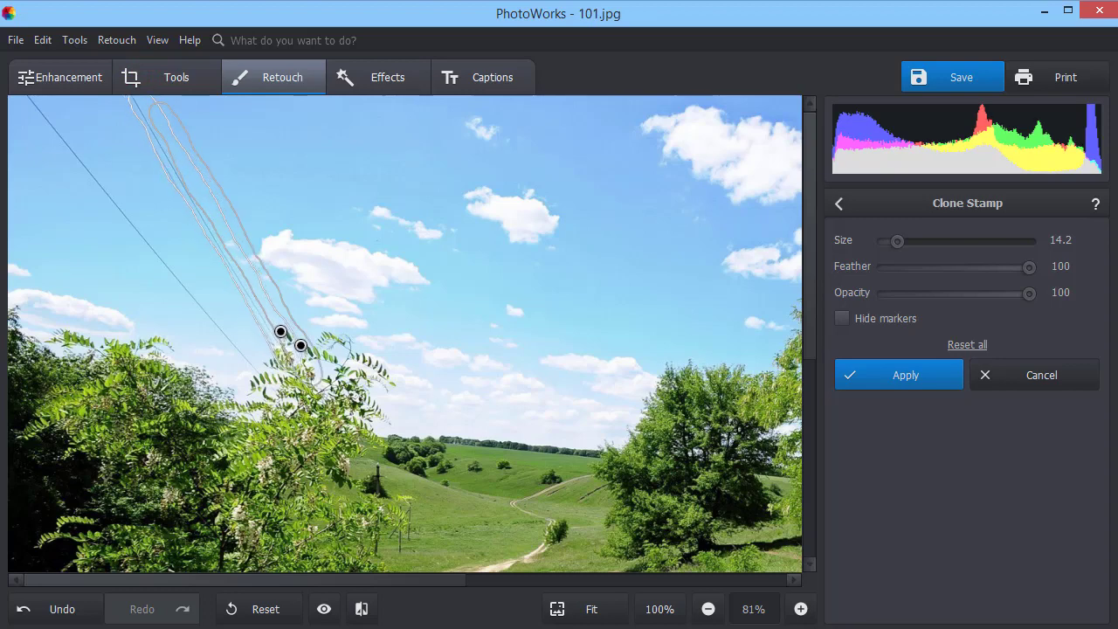
pyautogui.moveTo(230, 214)
pyautogui.mouseDown()
pyautogui.moveTo(225, 200)
pyautogui.moveTo(236, 207)
pyautogui.mouseUp()
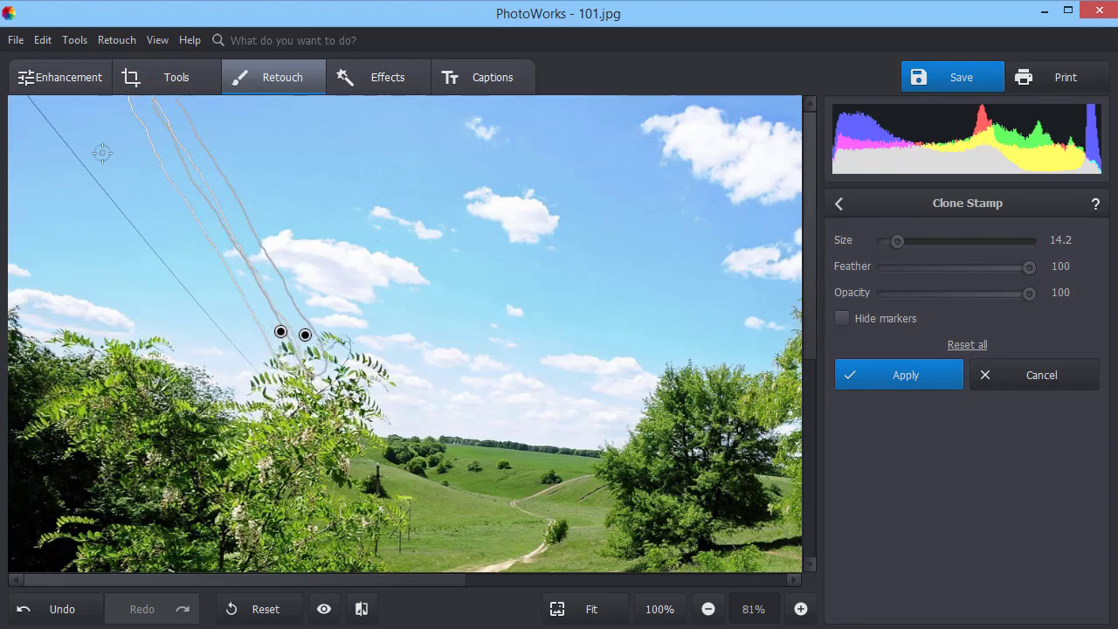
pyautogui.moveTo(26, 99)
pyautogui.mouseDown()
pyautogui.moveTo(243, 360)
pyautogui.moveTo(142, 236)
pyautogui.moveTo(239, 334)
pyautogui.moveTo(228, 339)
pyautogui.moveTo(230, 344)
pyautogui.mouseUp()
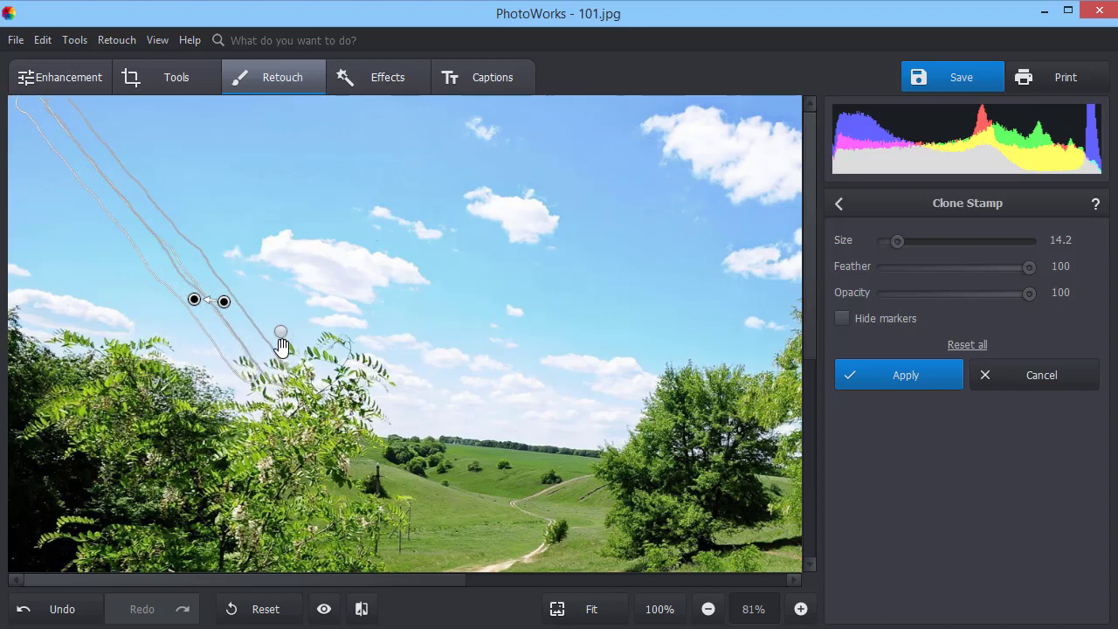
pyautogui.click(893, 389)
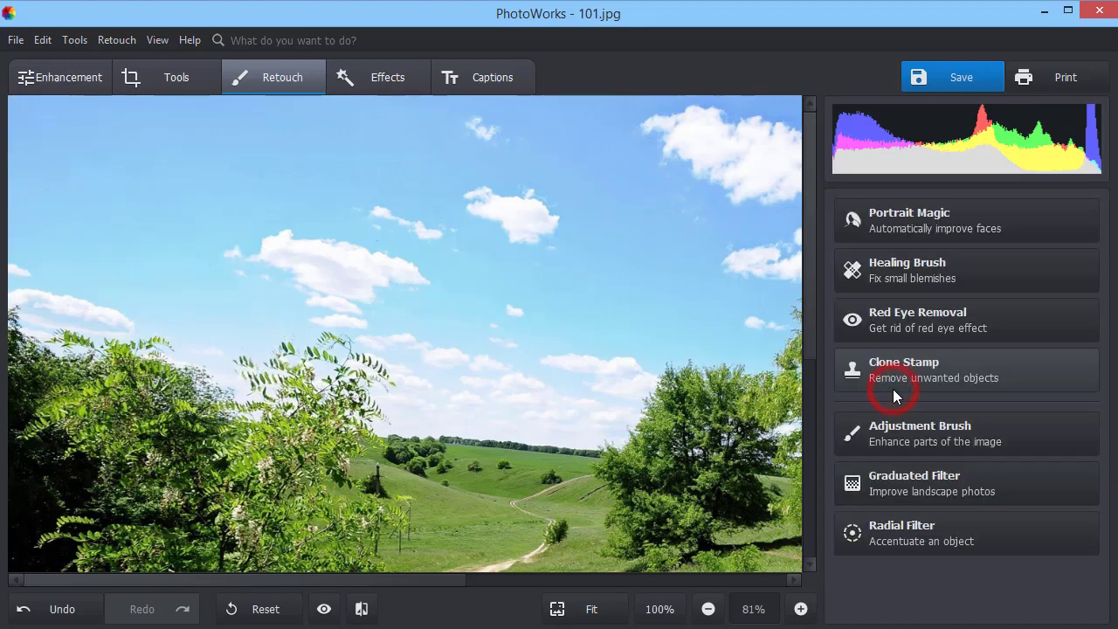
pyautogui.click(324, 609)
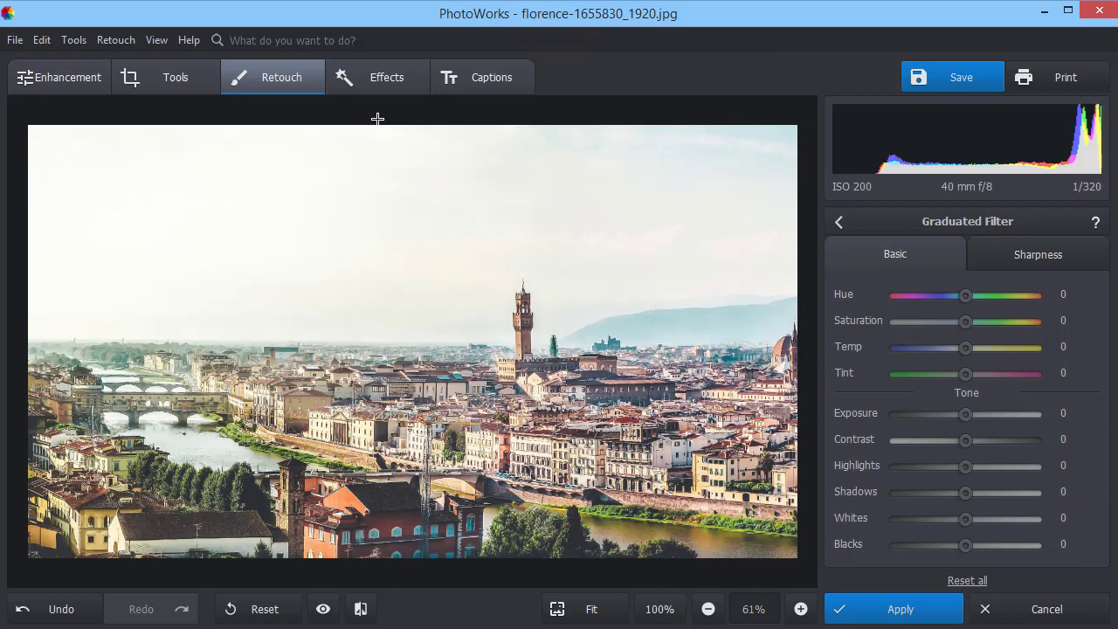
# Drag a graduated filter over the Florence sky with contrast -78 and temperature -86, apply, and compare side by side.
pyautogui.moveTo(402, 124); pyautogui.dragTo(398, 294)
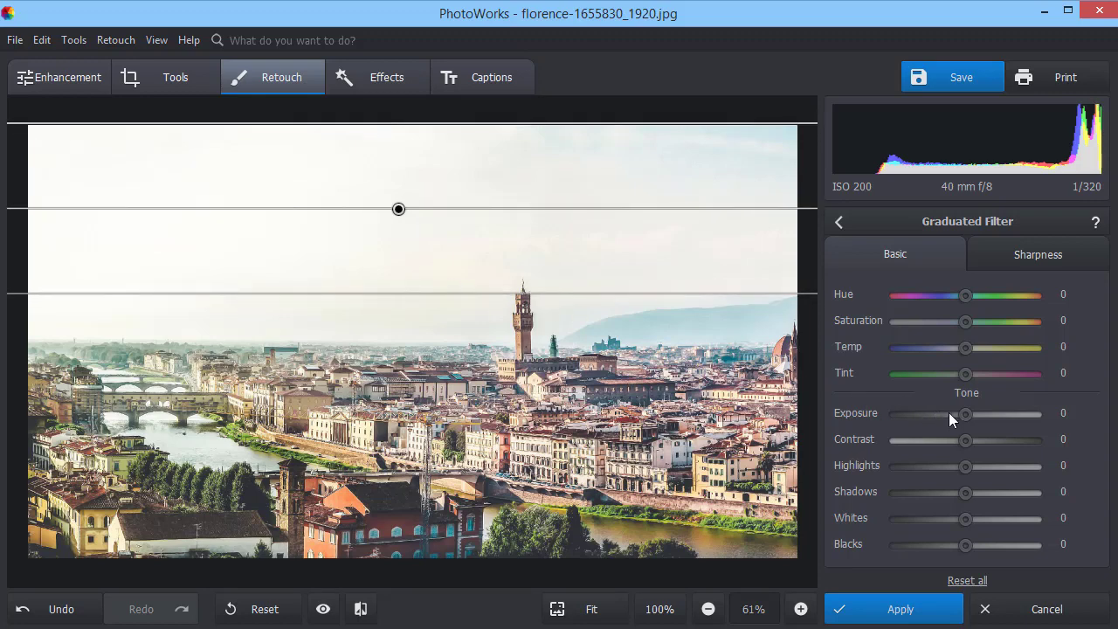
pyautogui.moveTo(961, 436); pyautogui.dragTo(911, 438)
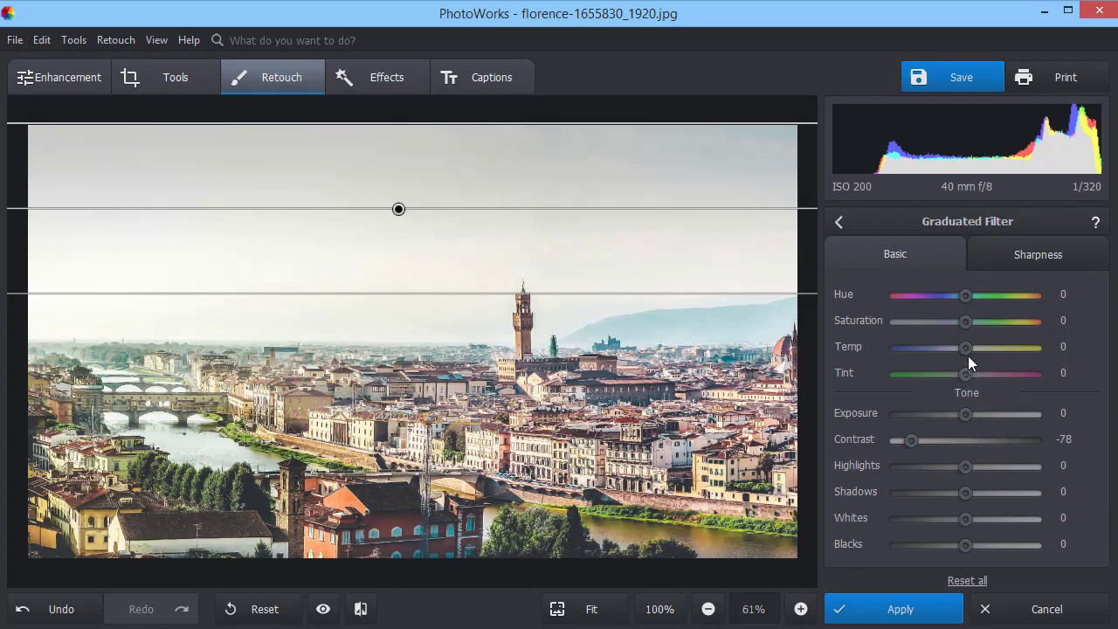
pyautogui.moveTo(953, 346); pyautogui.dragTo(909, 347)
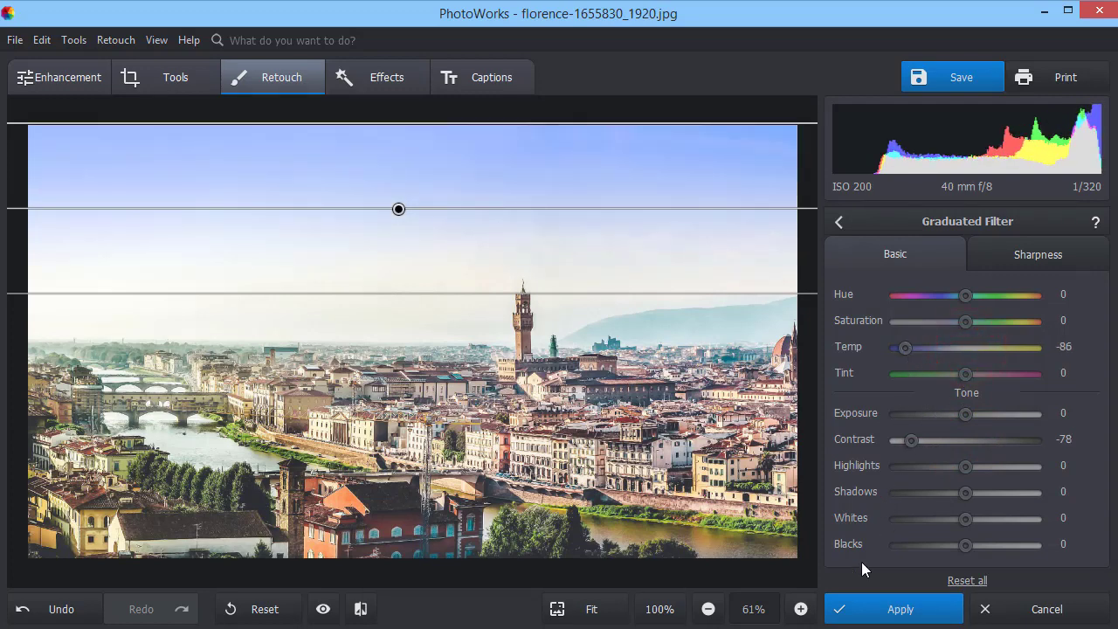
pyautogui.click(854, 607)
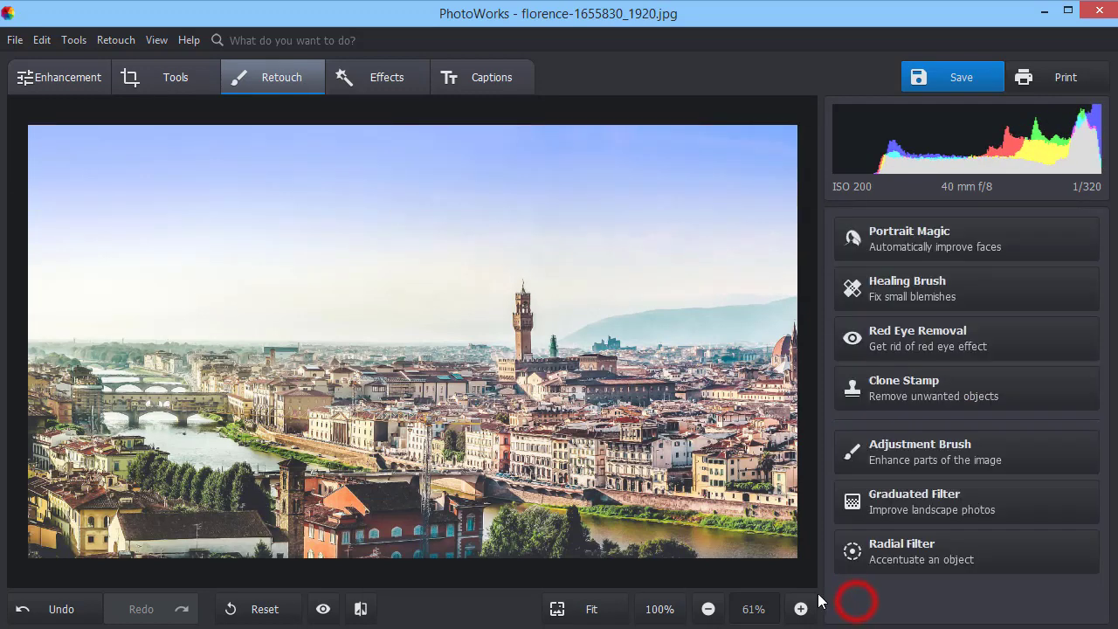
pyautogui.click(364, 607)
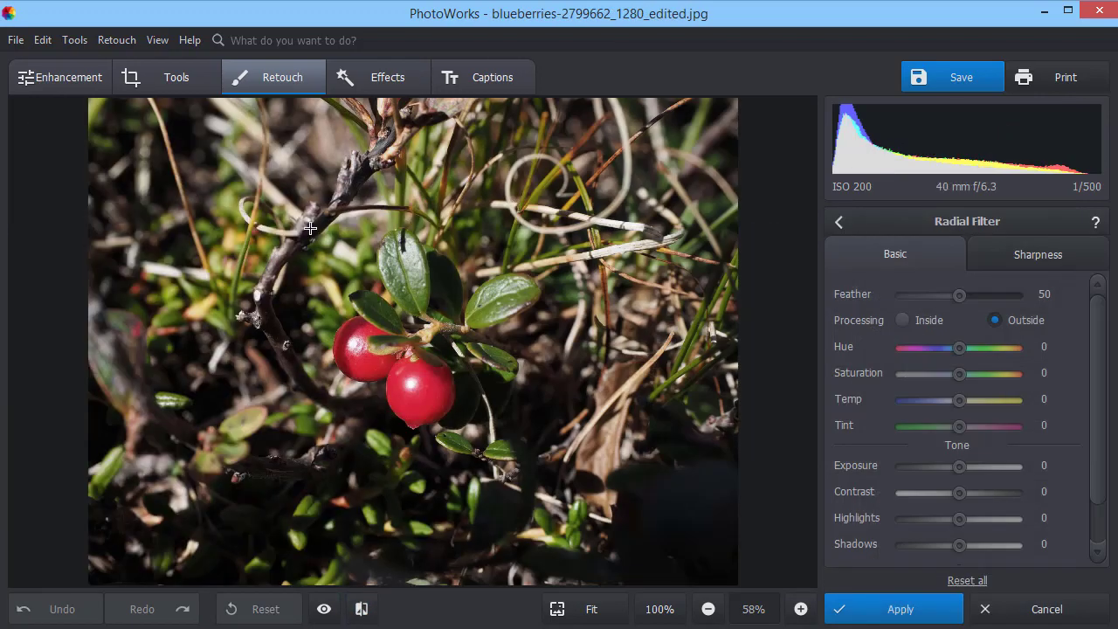
# Draw a radial filter around the berries, process inside with saturation 54, and compare with the original.
pyautogui.moveTo(310, 228); pyautogui.dragTo(480, 357)
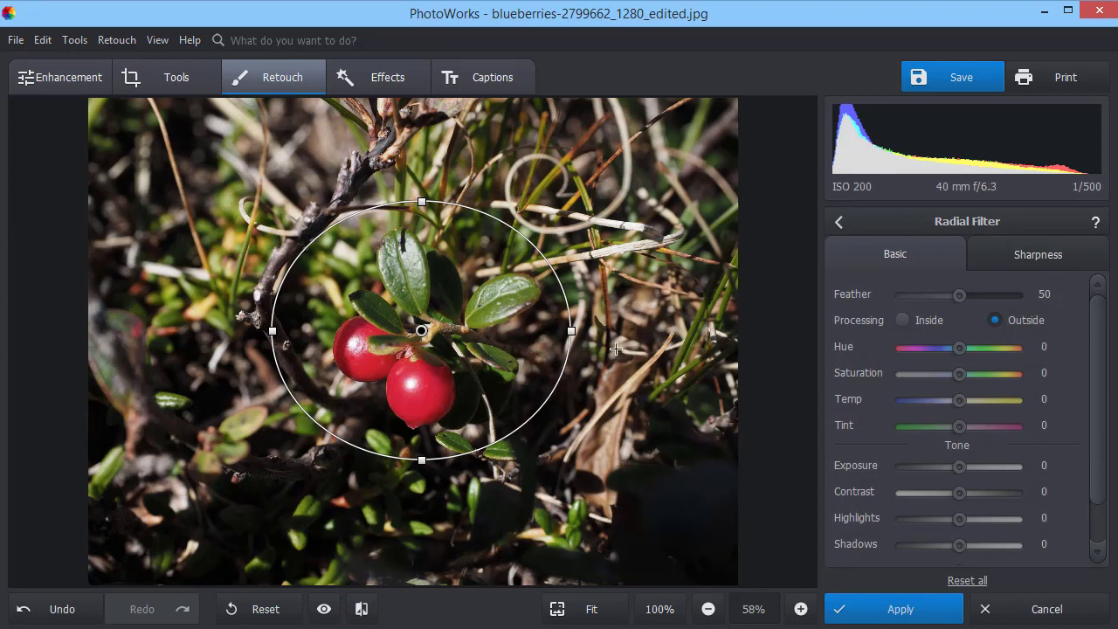
pyautogui.click(900, 319)
pyautogui.moveTo(961, 373); pyautogui.dragTo(989, 374)
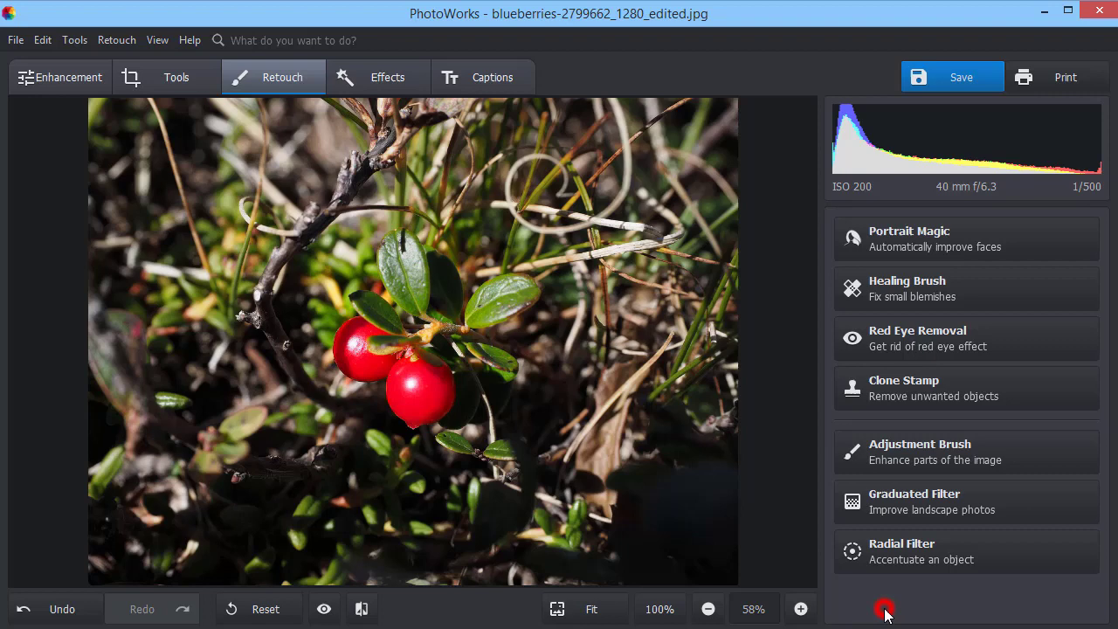
pyautogui.click(324, 609)
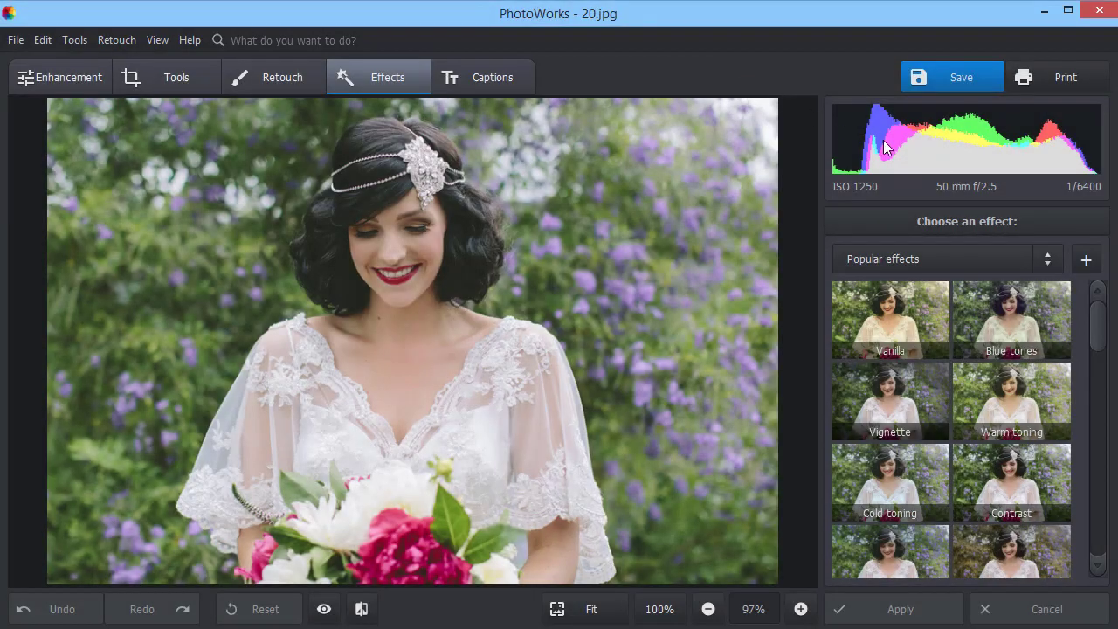
# Try the Vanilla, Winter frost, 60's photo and Color splash effects on the bride portrait.
pyautogui.click(1046, 257)
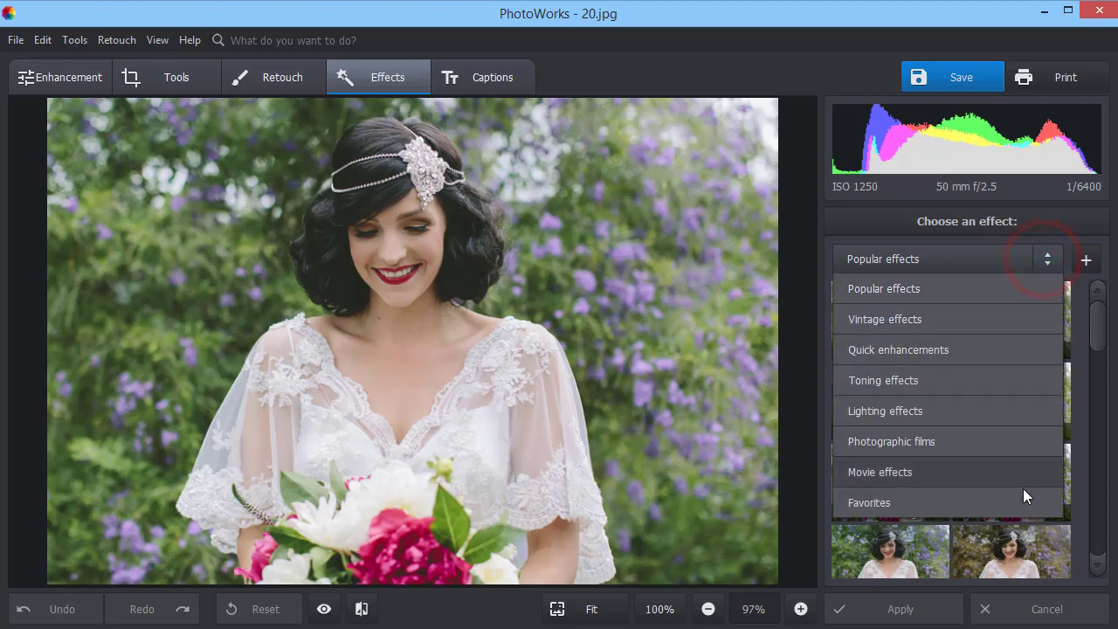
pyautogui.click(1098, 317)
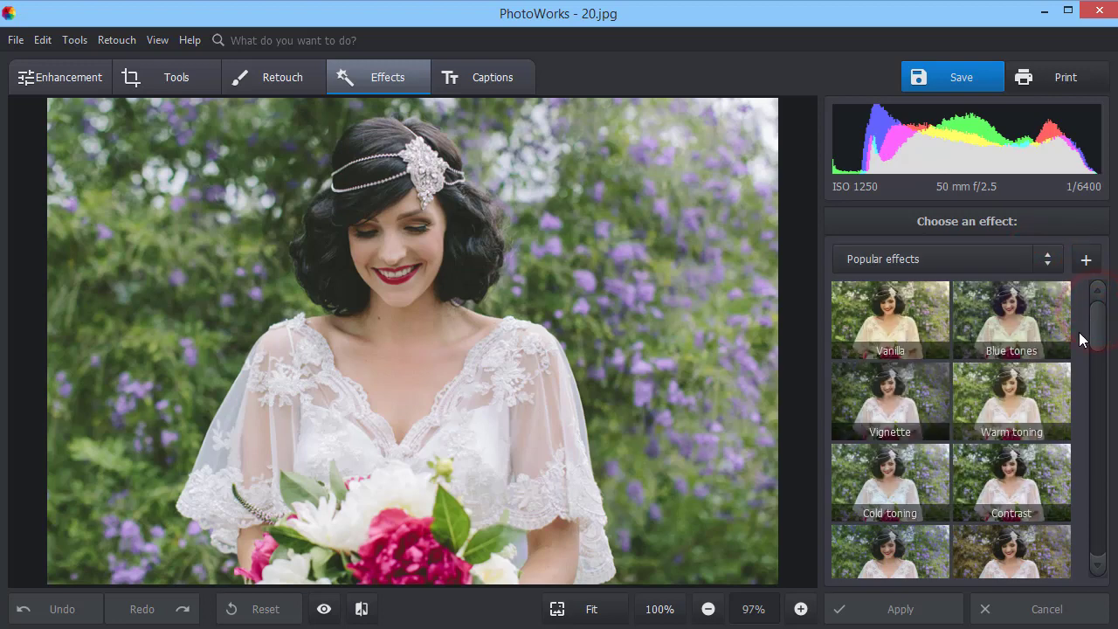
pyautogui.click(918, 301)
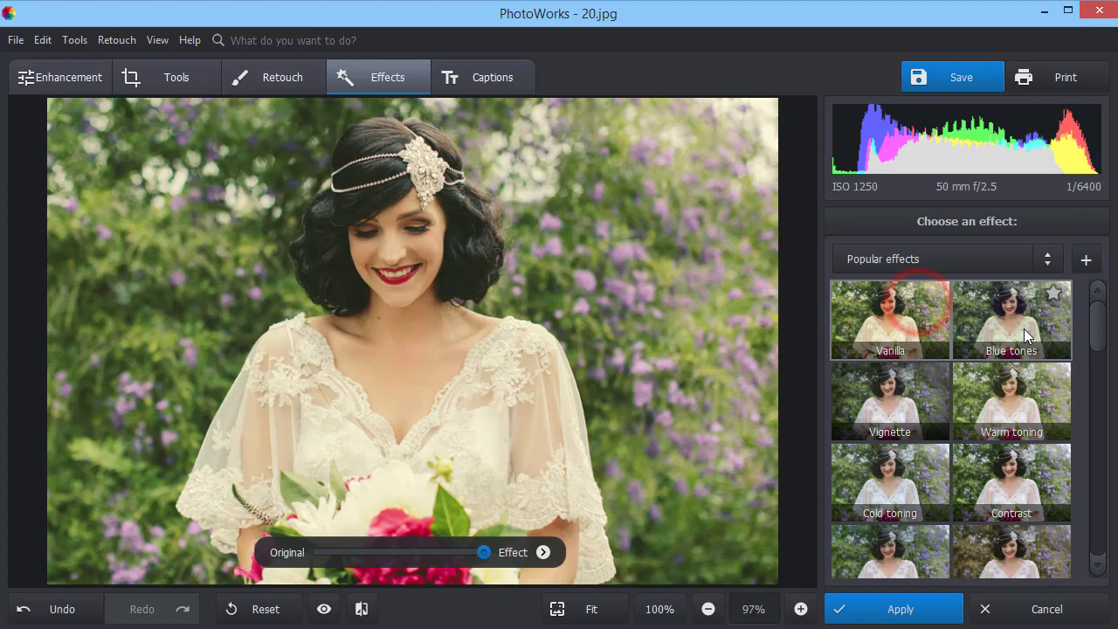
pyautogui.moveTo(1103, 330); pyautogui.dragTo(1101, 441)
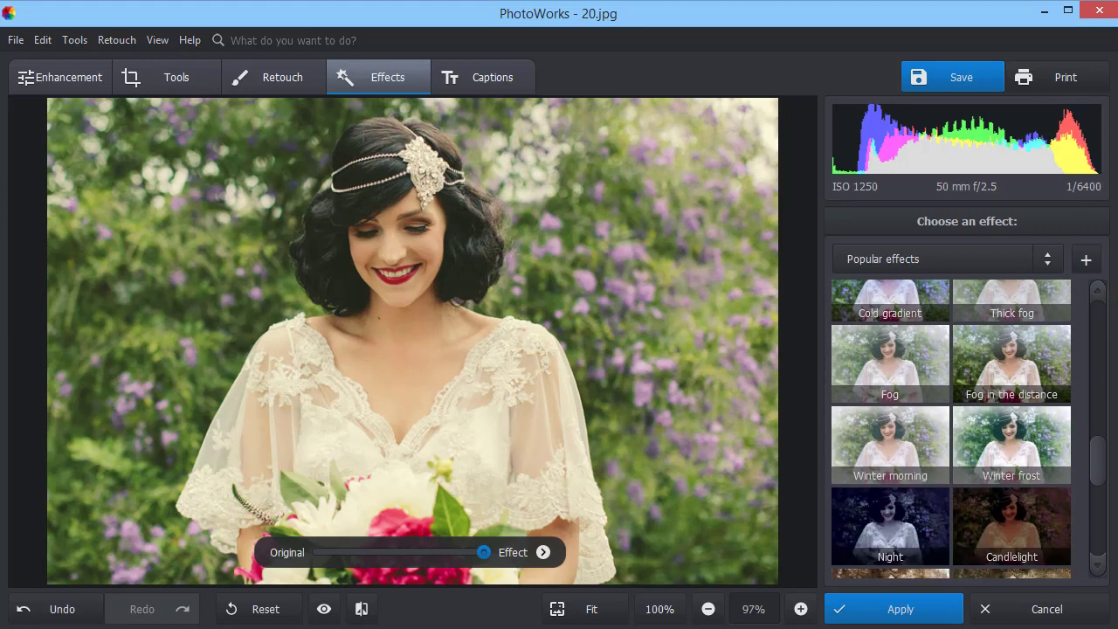
pyautogui.click(1052, 438)
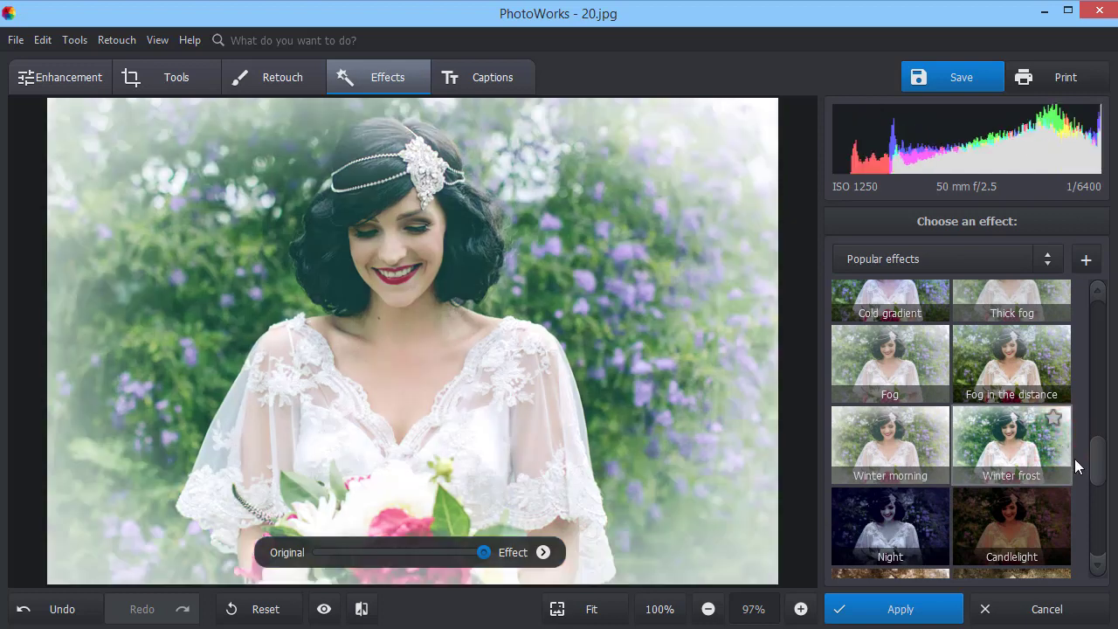
pyautogui.moveTo(1096, 461); pyautogui.dragTo(1102, 509)
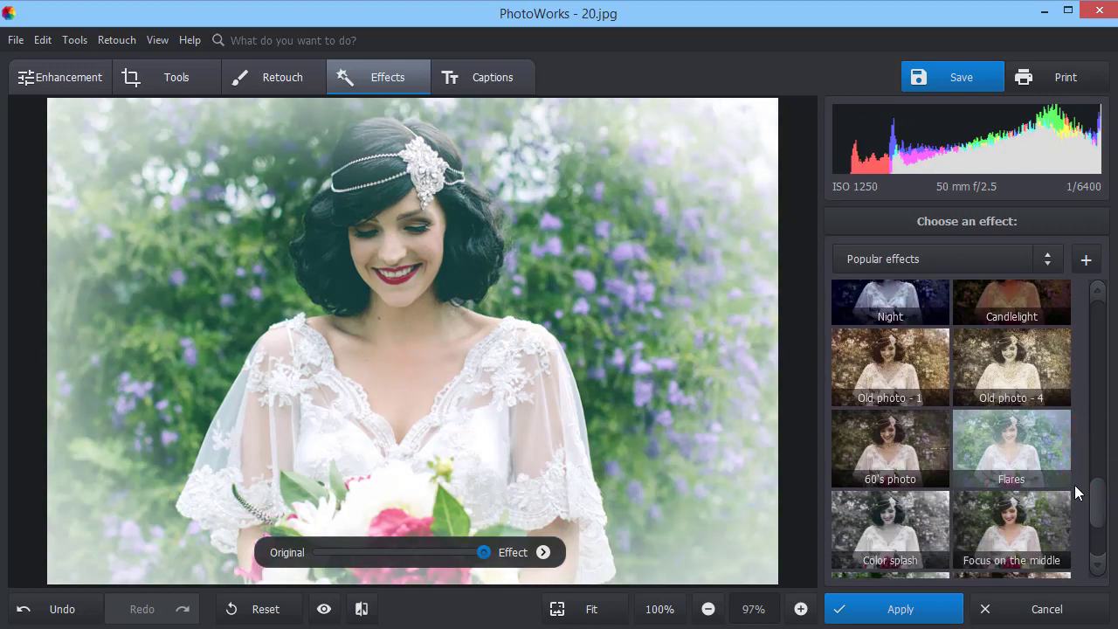
pyautogui.click(928, 442)
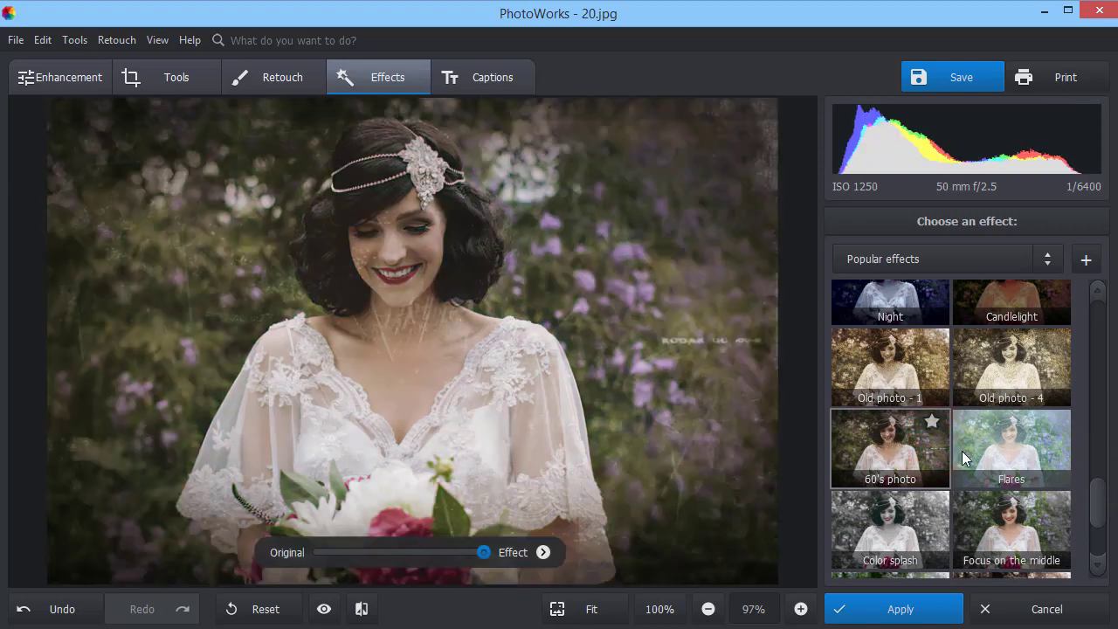
pyautogui.moveTo(1096, 484); pyautogui.dragTo(1098, 522)
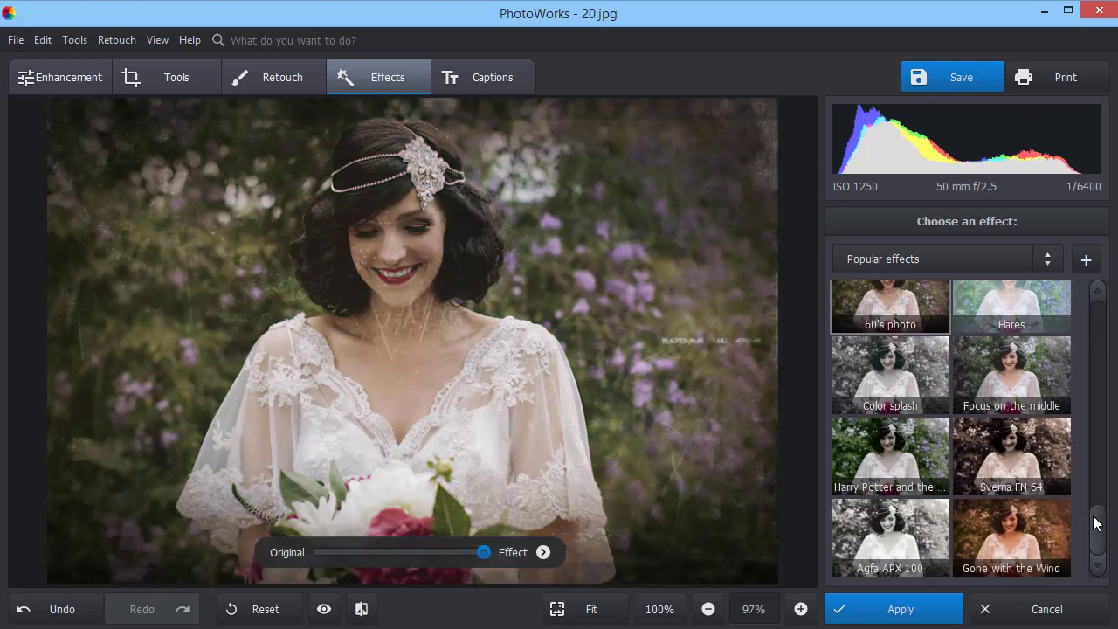
pyautogui.click(892, 383)
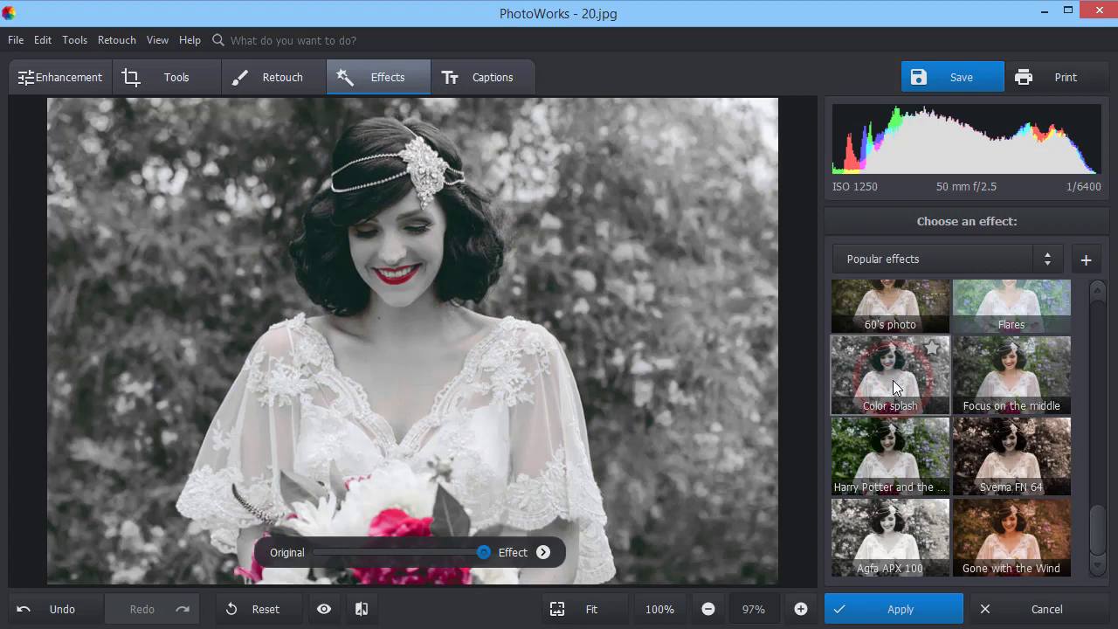
# Apply the Gone with the Wind effect at reduced strength to the portrait.
pyautogui.click(985, 533)
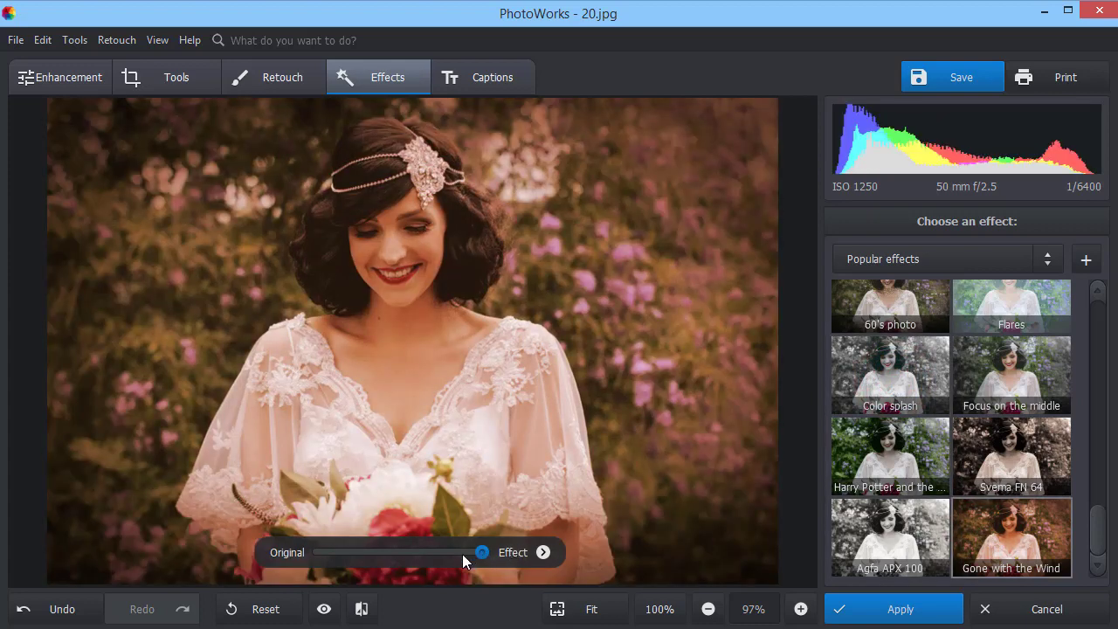
pyautogui.moveTo(462, 554); pyautogui.dragTo(410, 553)
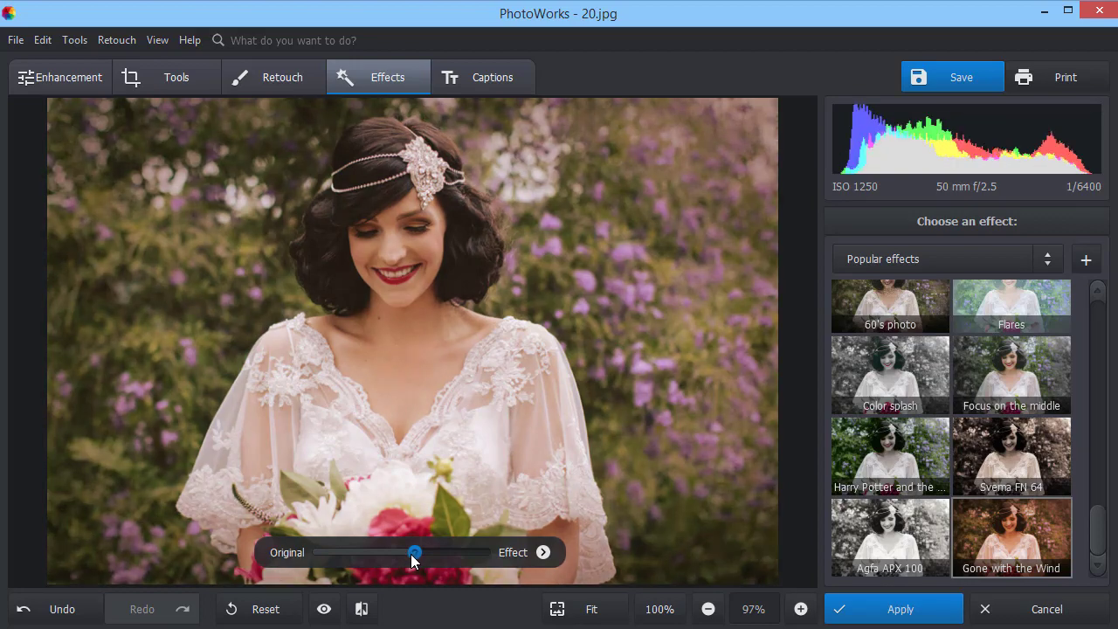
pyautogui.click(847, 611)
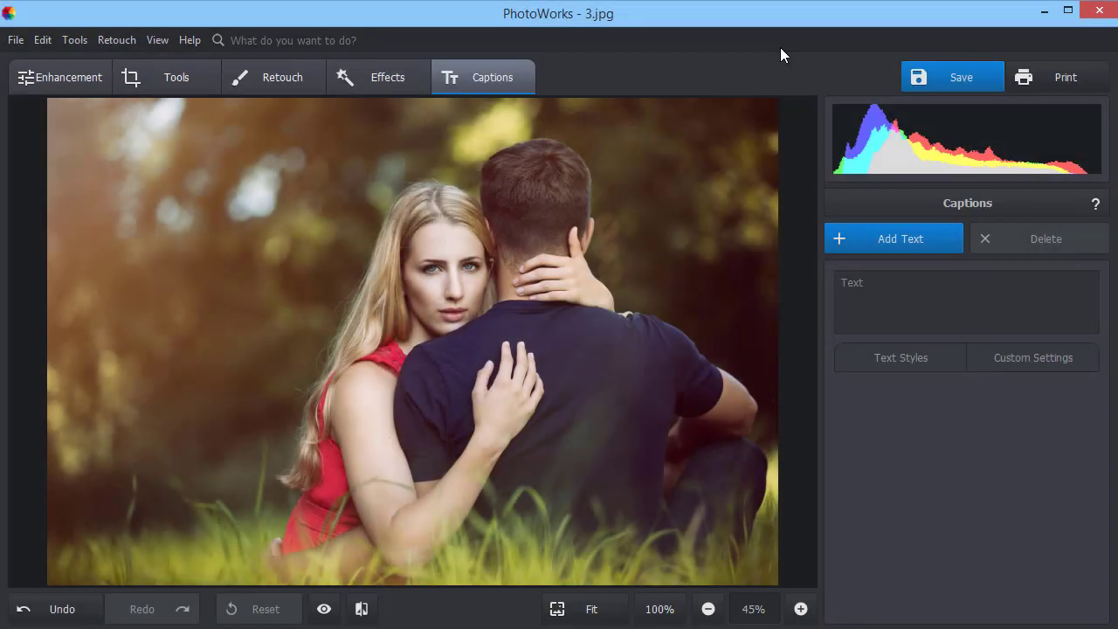
# Add a '(c)' copyright caption with the photographer's name and move it to the bottom-left corner.
pyautogui.click(882, 242)
pyautogui.write('(c) Fletcher Photo')
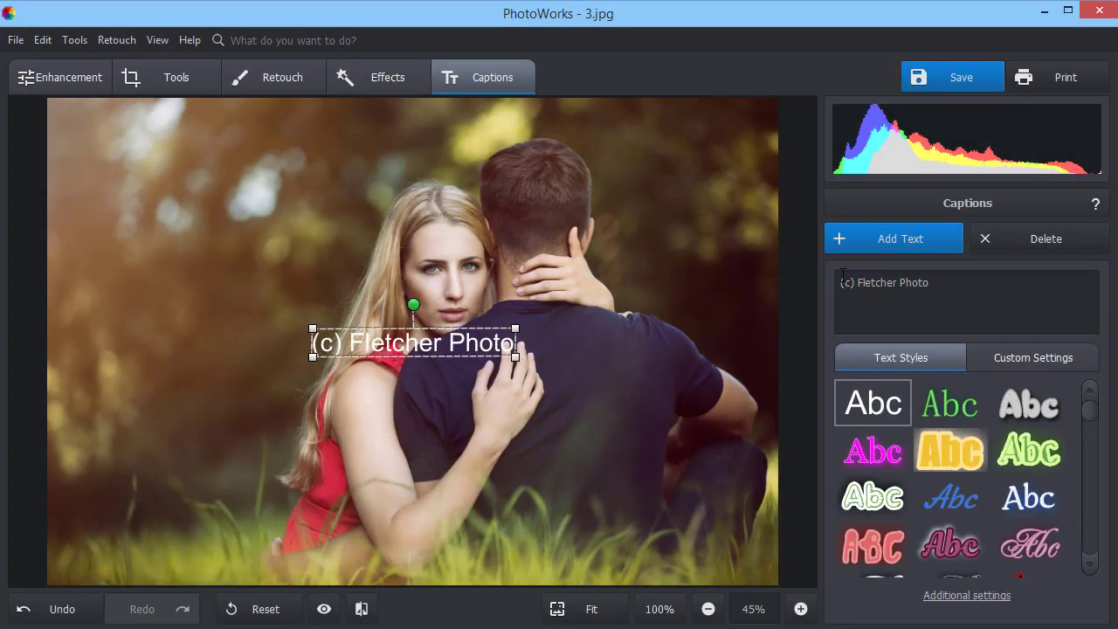
pyautogui.moveTo(487, 336); pyautogui.dragTo(242, 558)
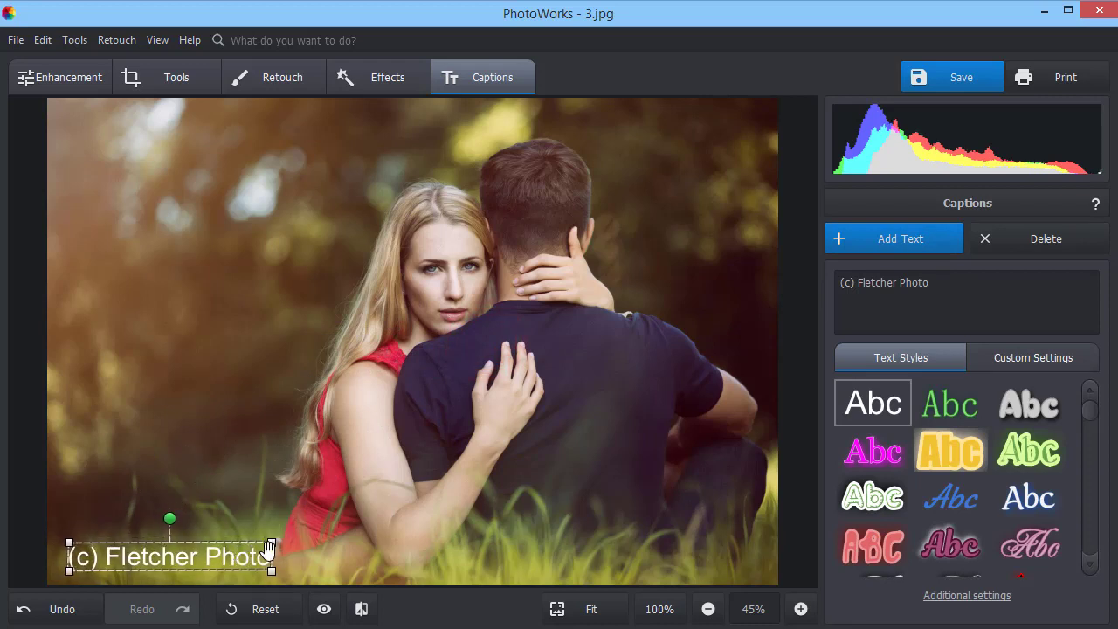
# Restyle the caption in the white Jikharev script style, enlarge it to size 71, and open its font settings.
pyautogui.moveTo(1092, 411); pyautogui.dragTo(1095, 424)
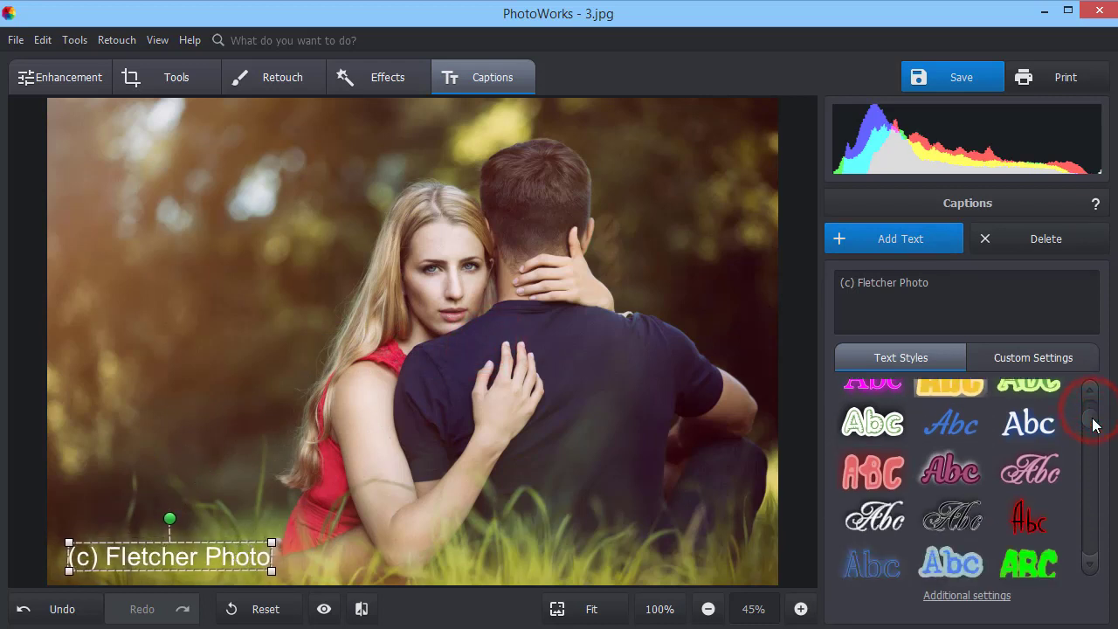
pyautogui.click(1041, 428)
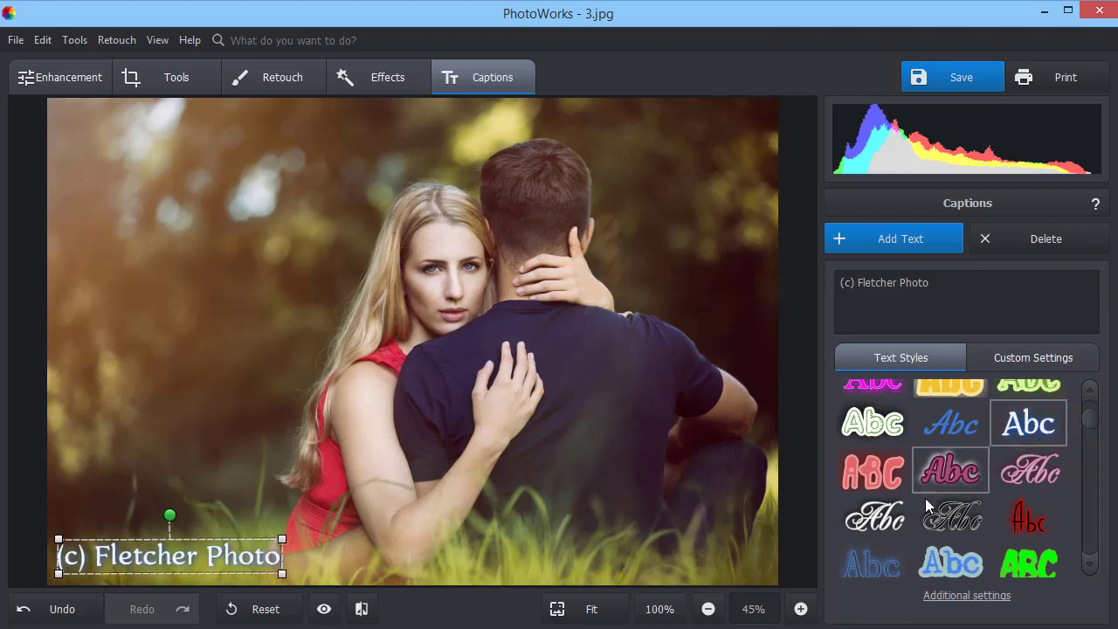
pyautogui.click(887, 519)
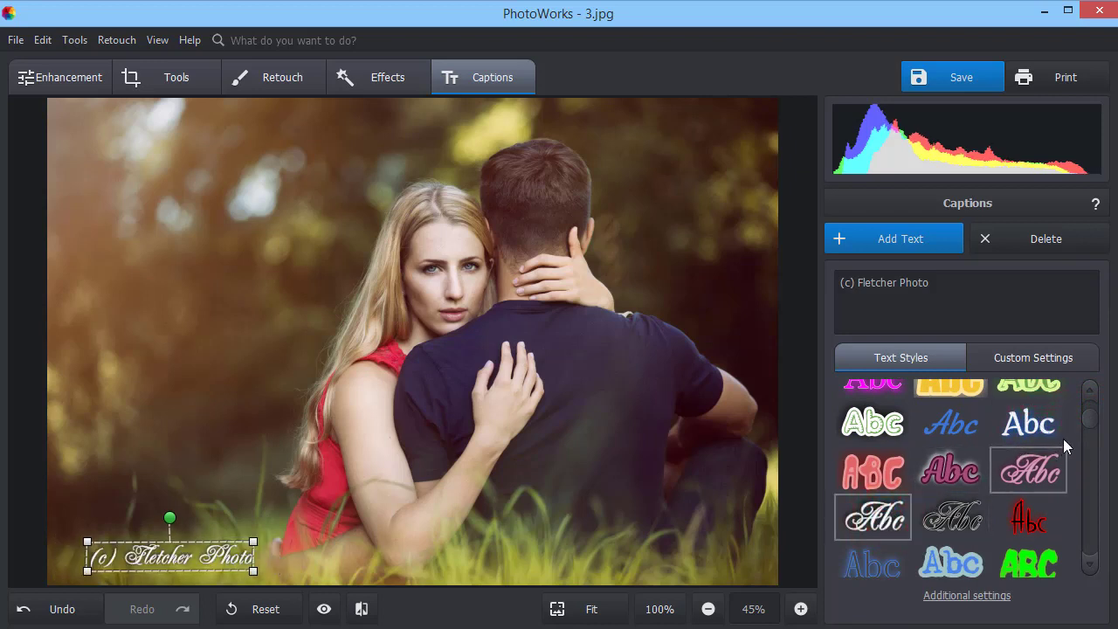
pyautogui.moveTo(1088, 422); pyautogui.dragTo(1089, 544)
pyautogui.click(1045, 553)
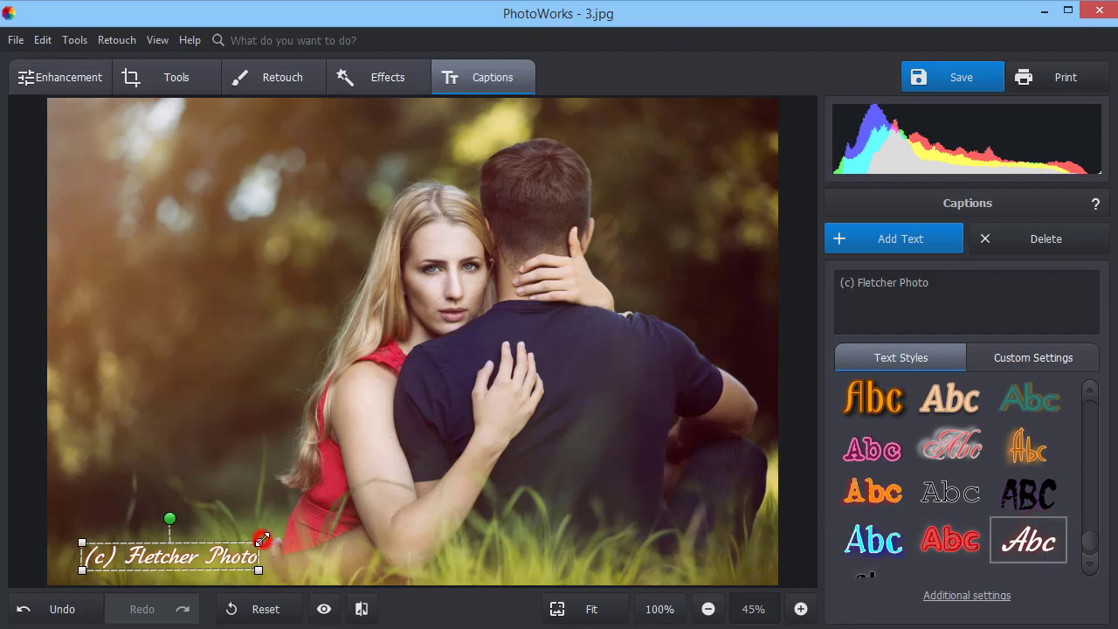
pyautogui.moveTo(262, 538); pyautogui.dragTo(274, 529)
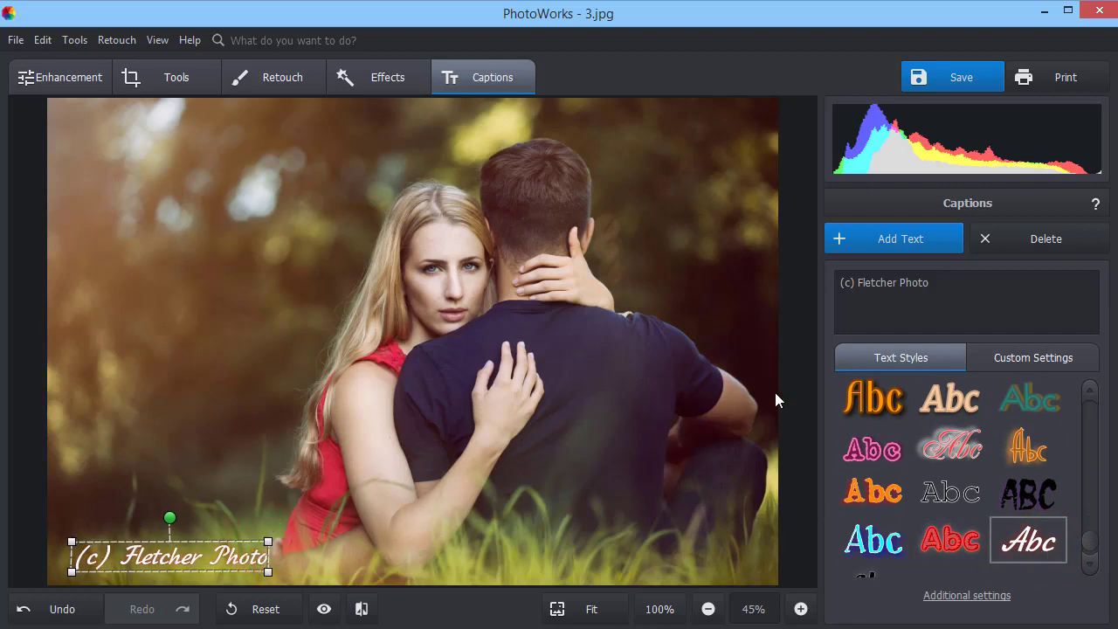
pyautogui.click(1000, 351)
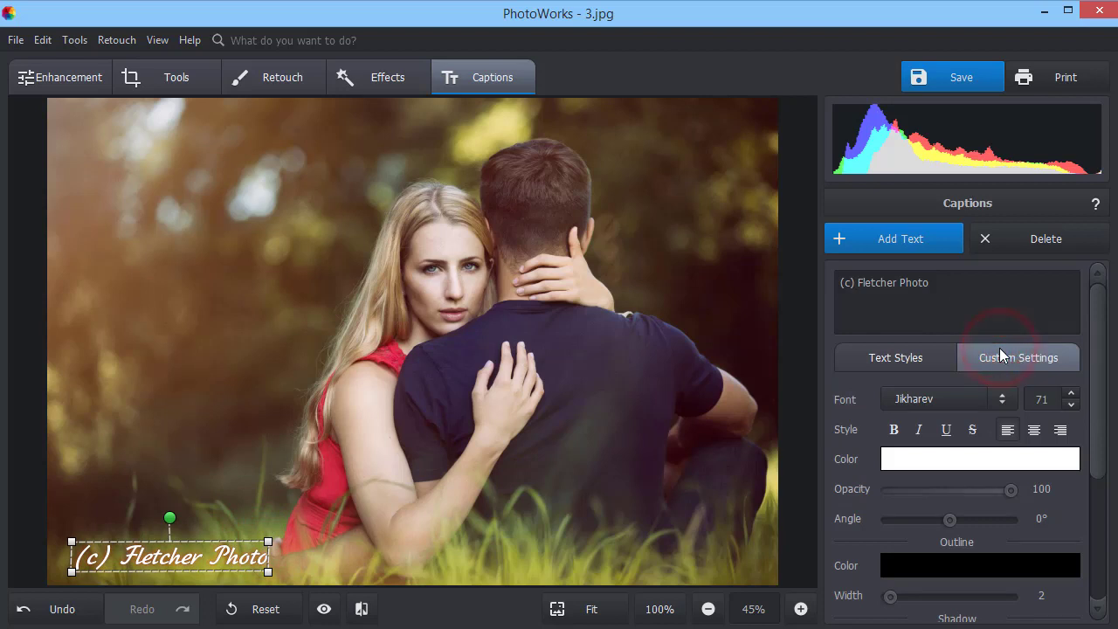